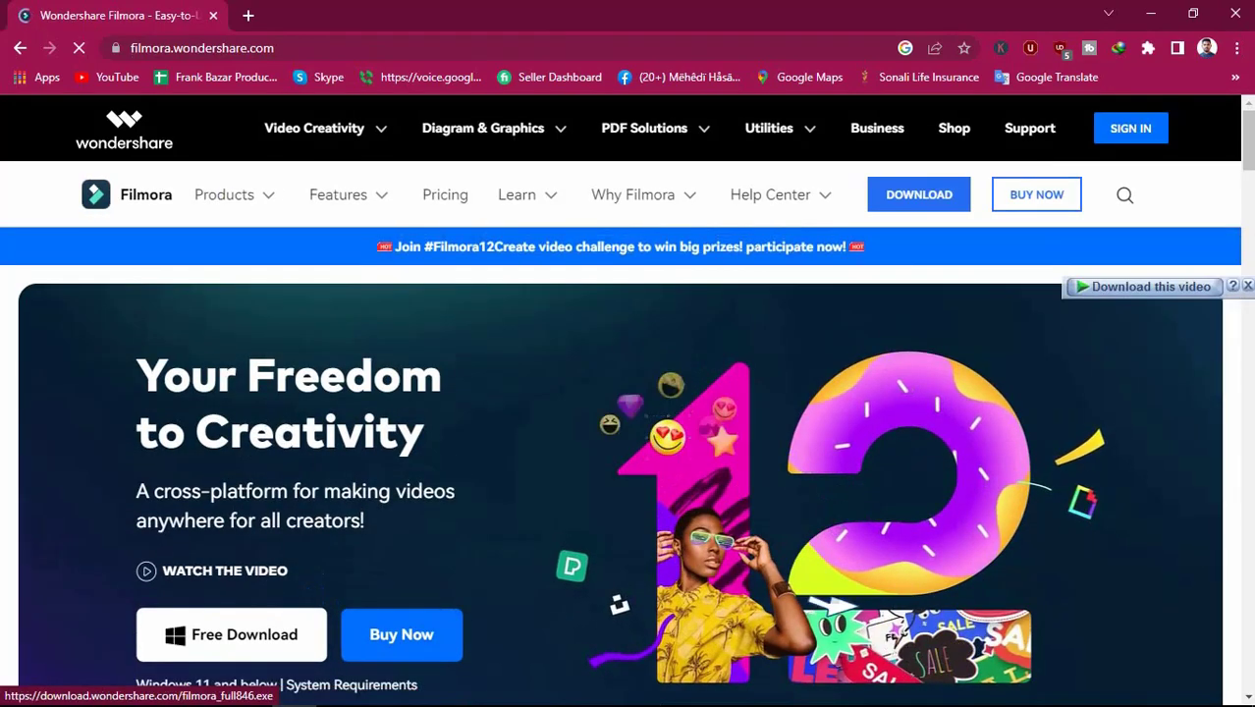
scroll(629, 393, down, 3)
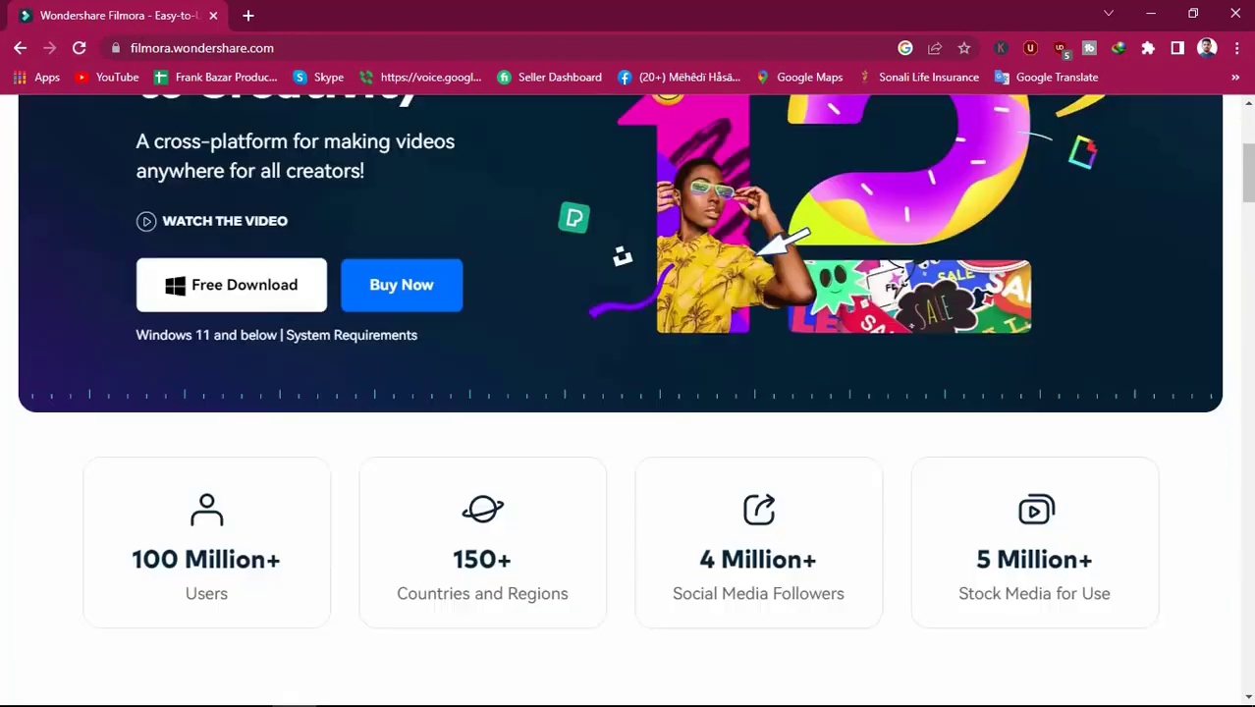
scroll(623, 321, down, 6)
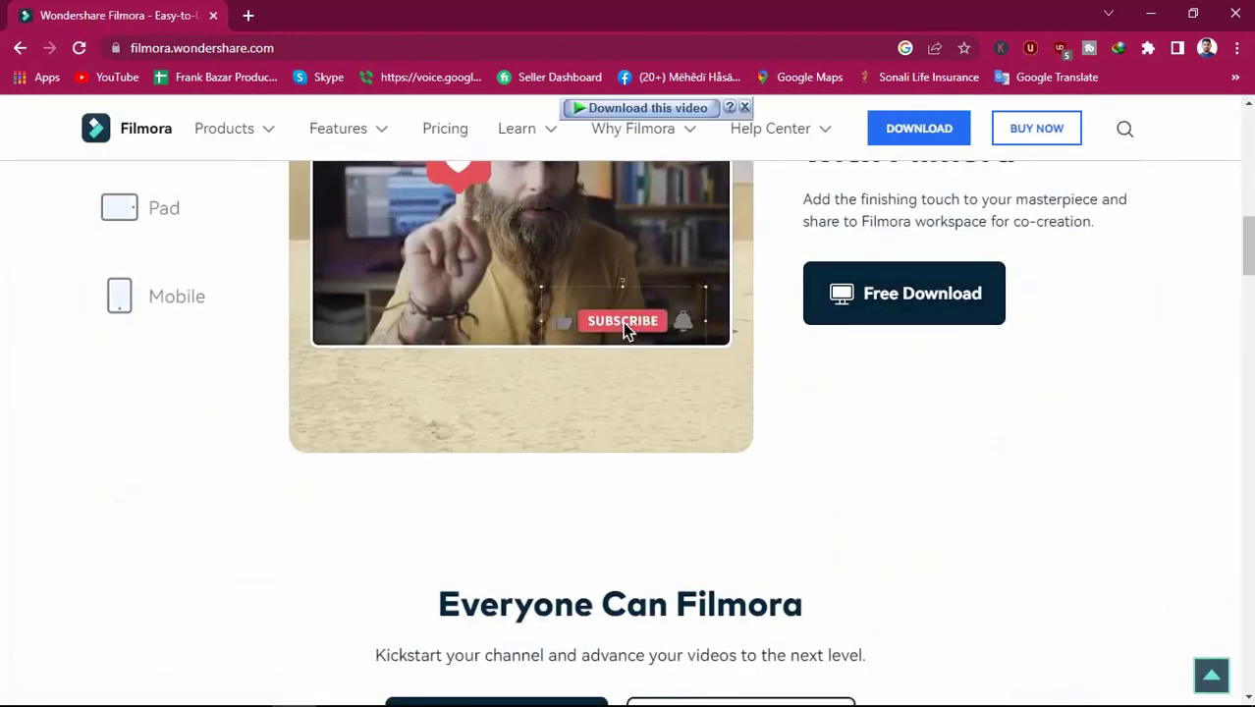
scroll(623, 322, down, 5)
scroll(623, 321, up, 5)
scroll(623, 321, down, 5)
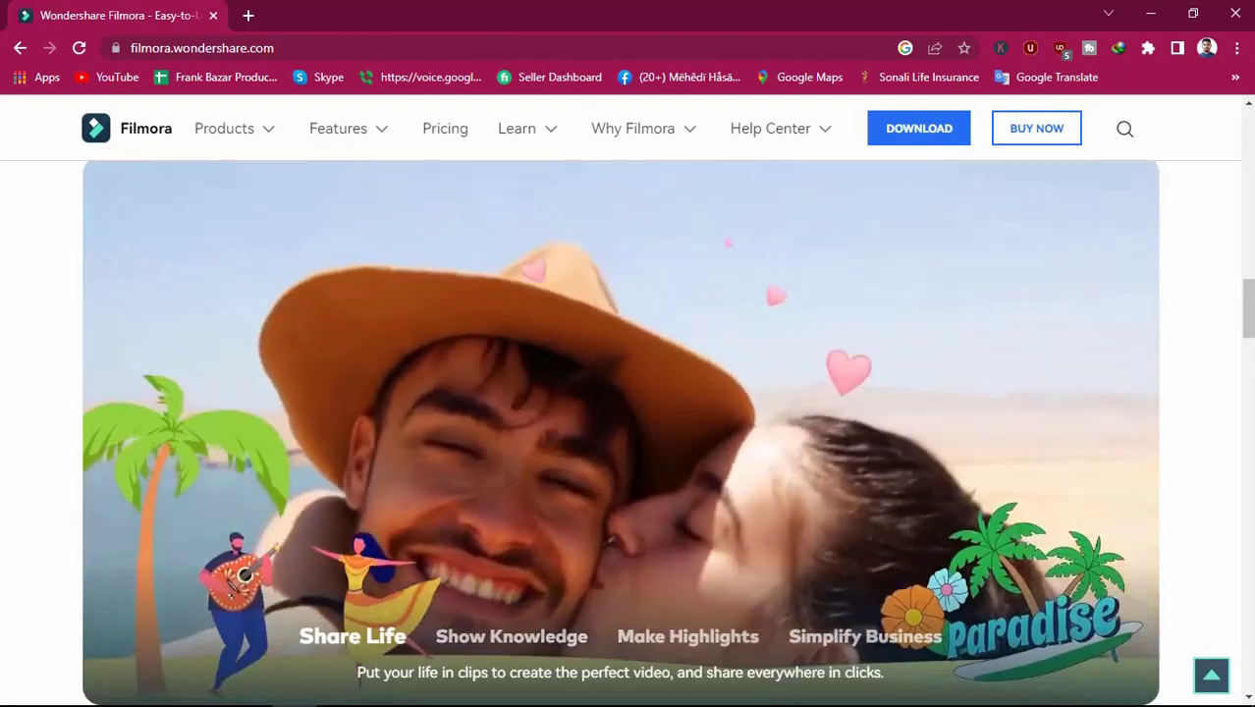
scroll(623, 321, down, 15)
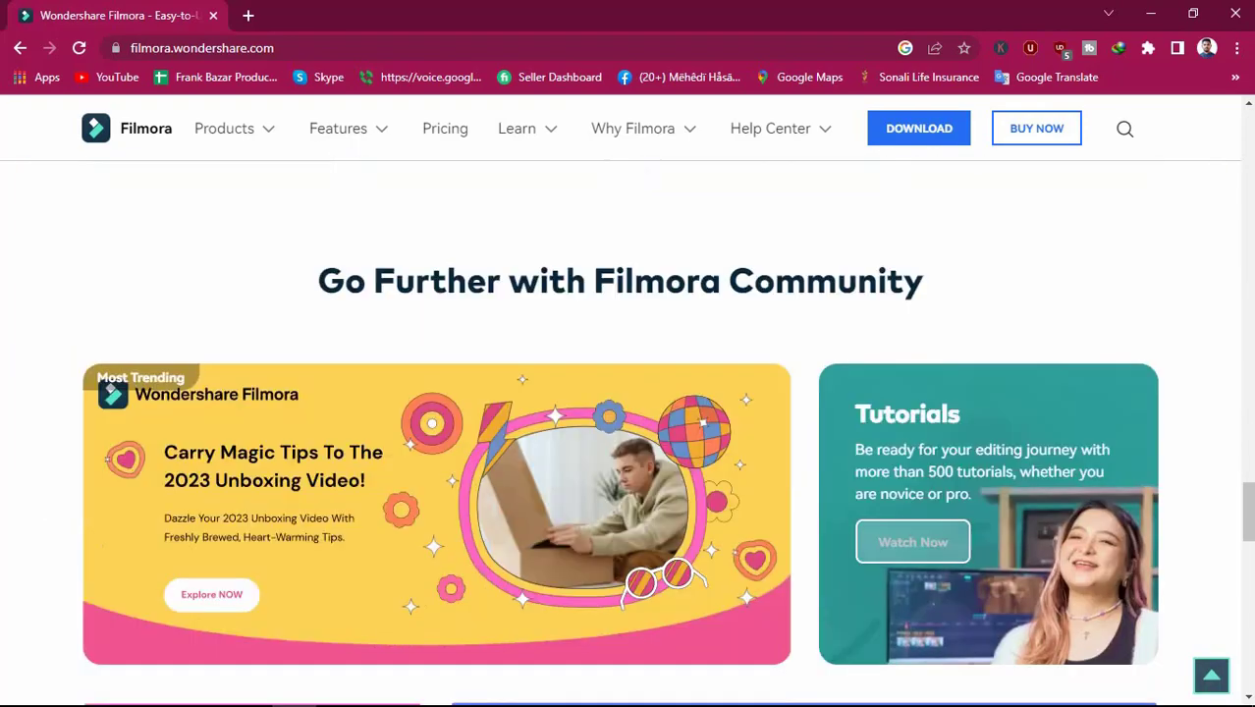
scroll(619, 499, down, 12)
scroll(620, 499, up, 4)
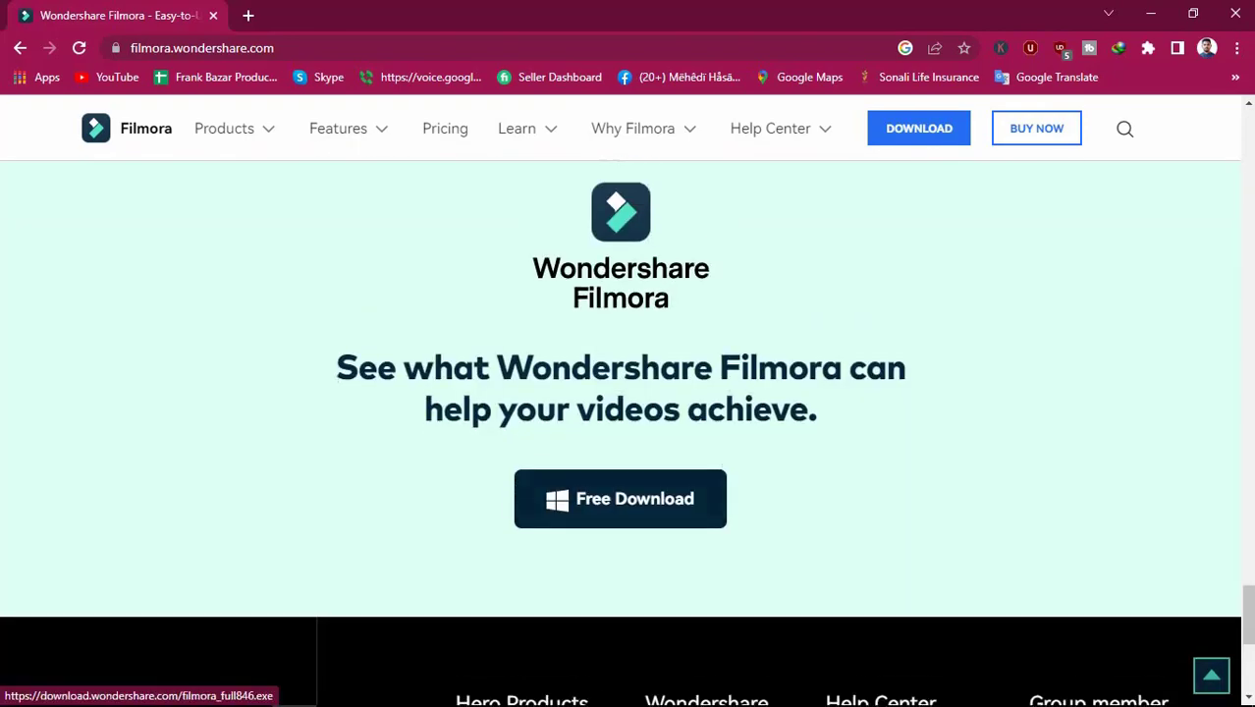
scroll(620, 499, up, 15)
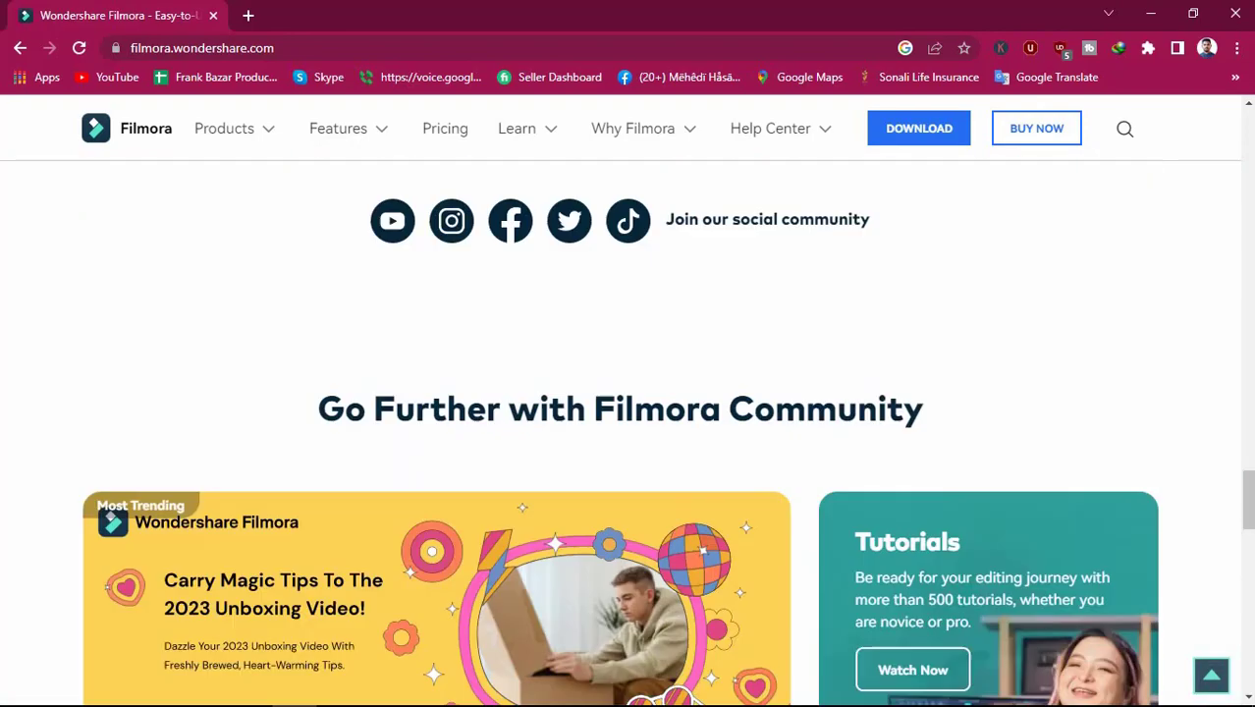
scroll(620, 499, up, 20)
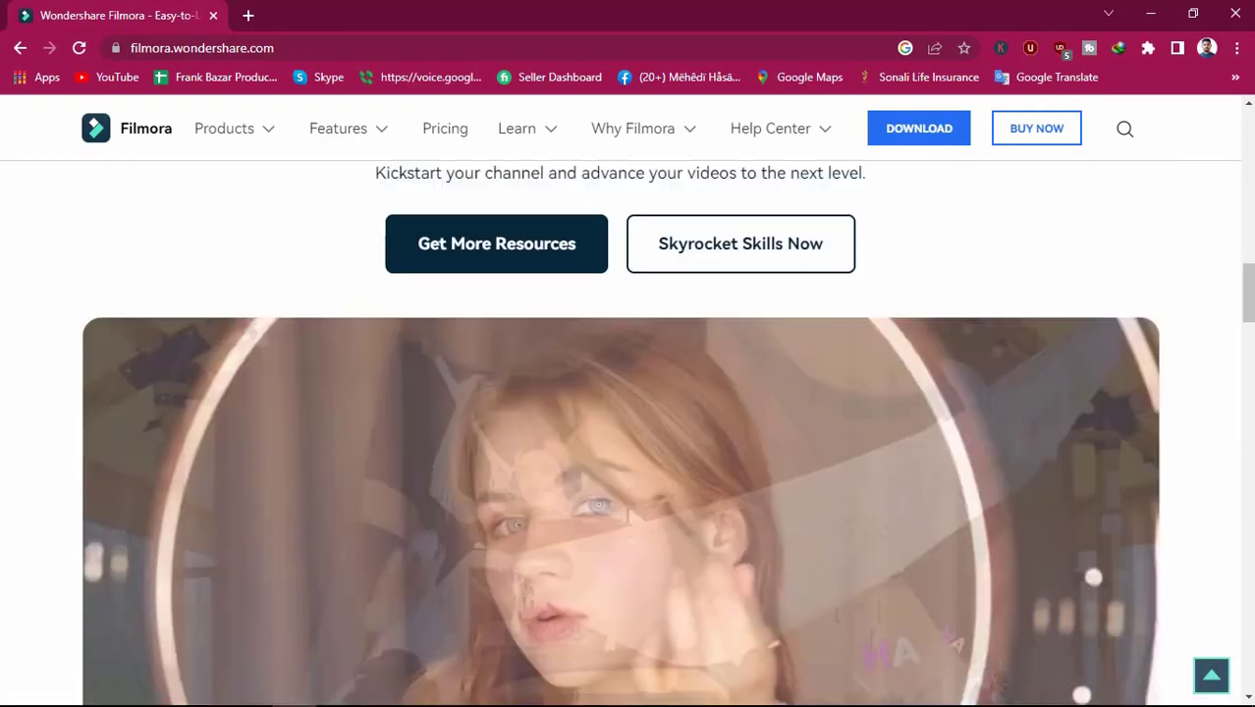
scroll(619, 499, up, 2)
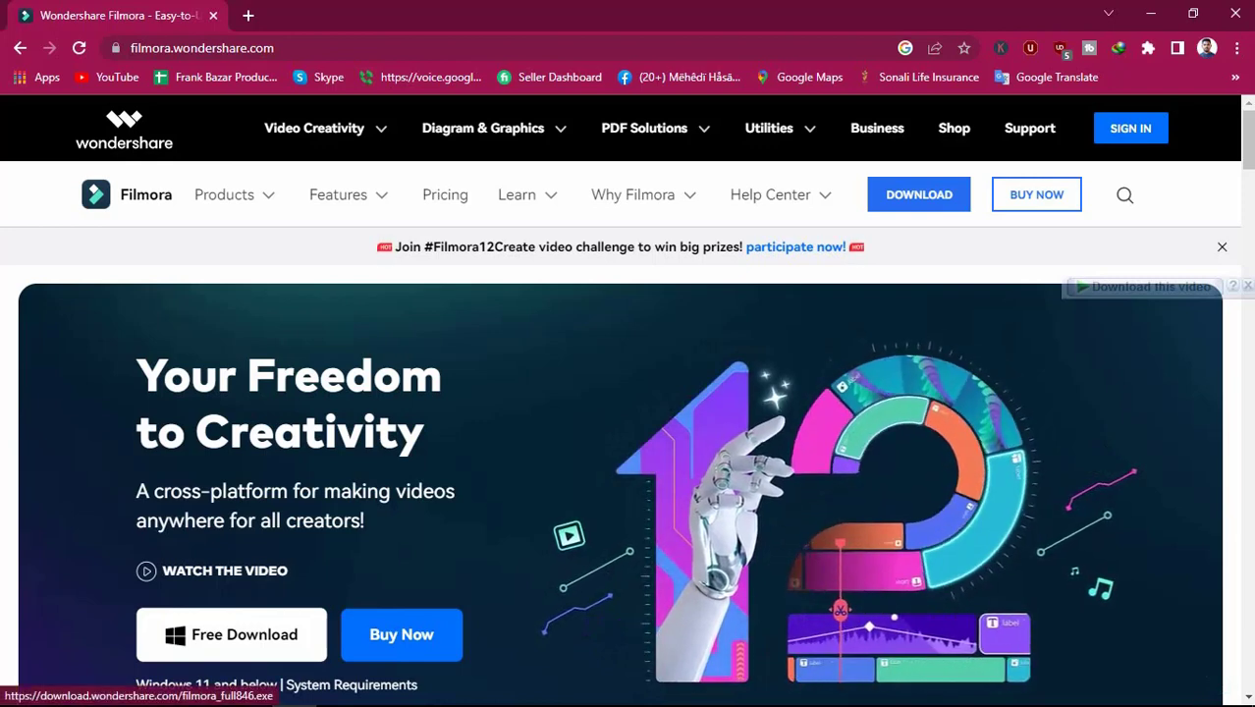
Download filmora_setup_full846.exe (3.03 MB) with IDM and open its Downloads\Programs folder.
click(231, 635)
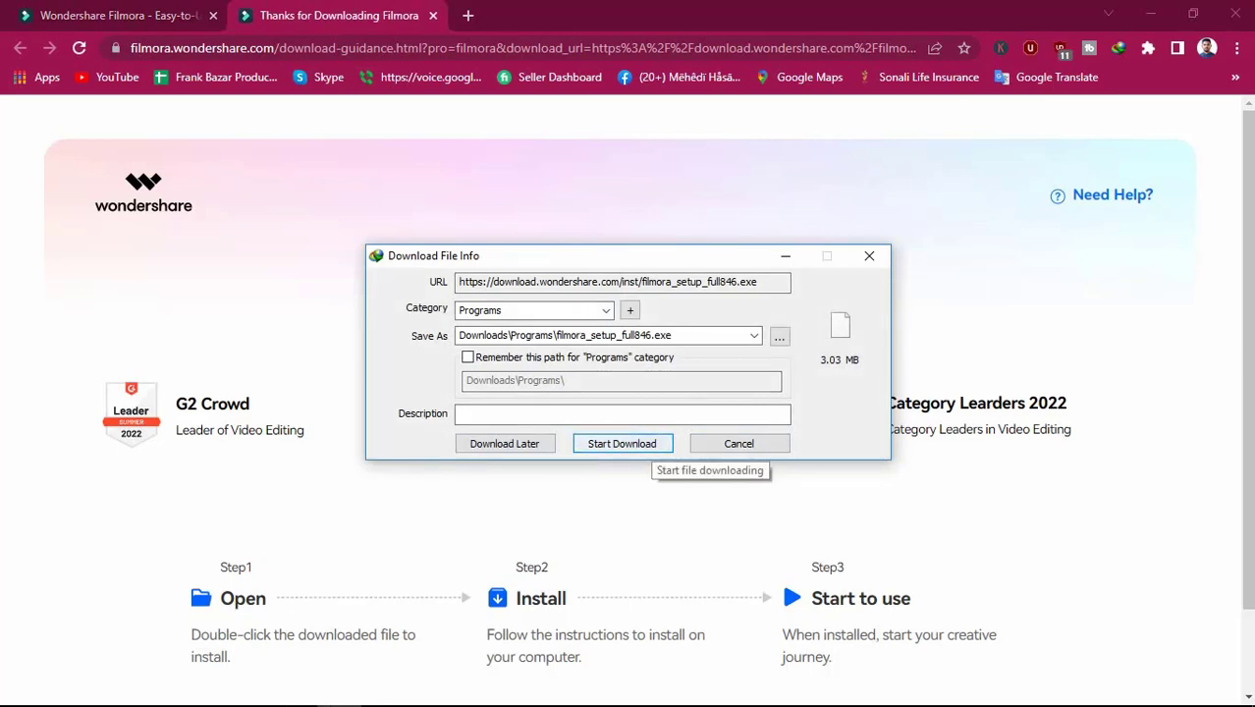
click(622, 444)
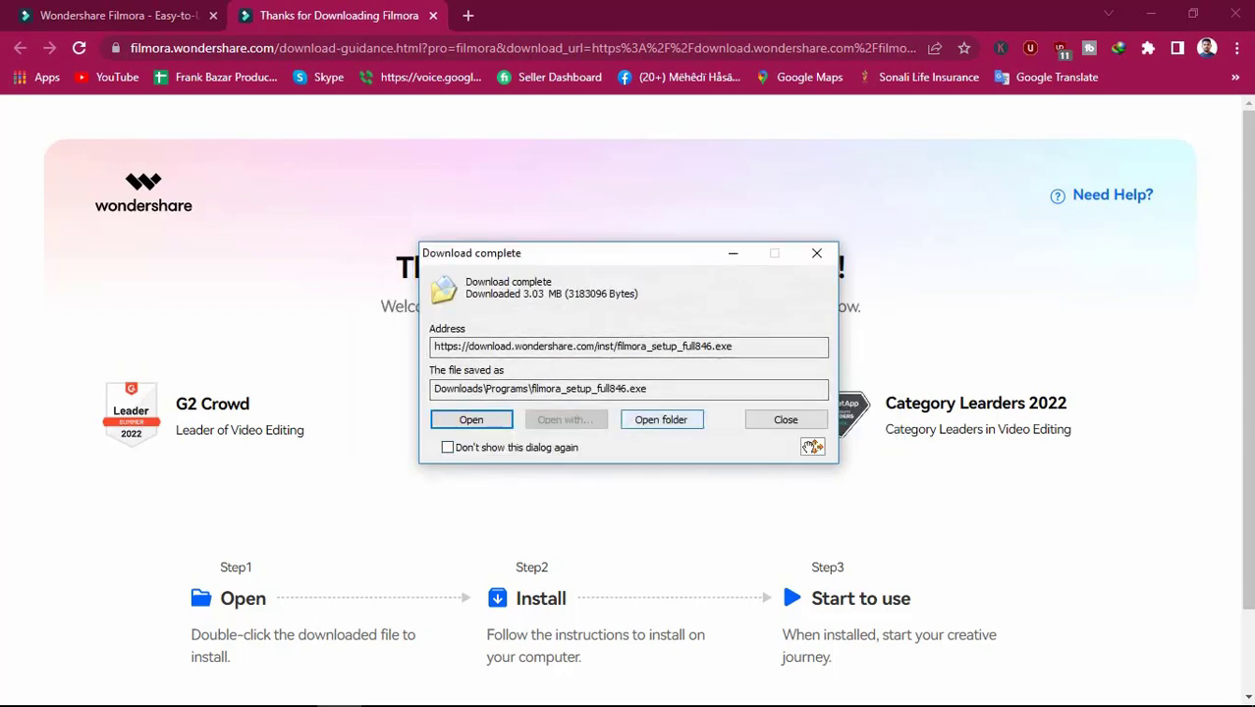
click(661, 420)
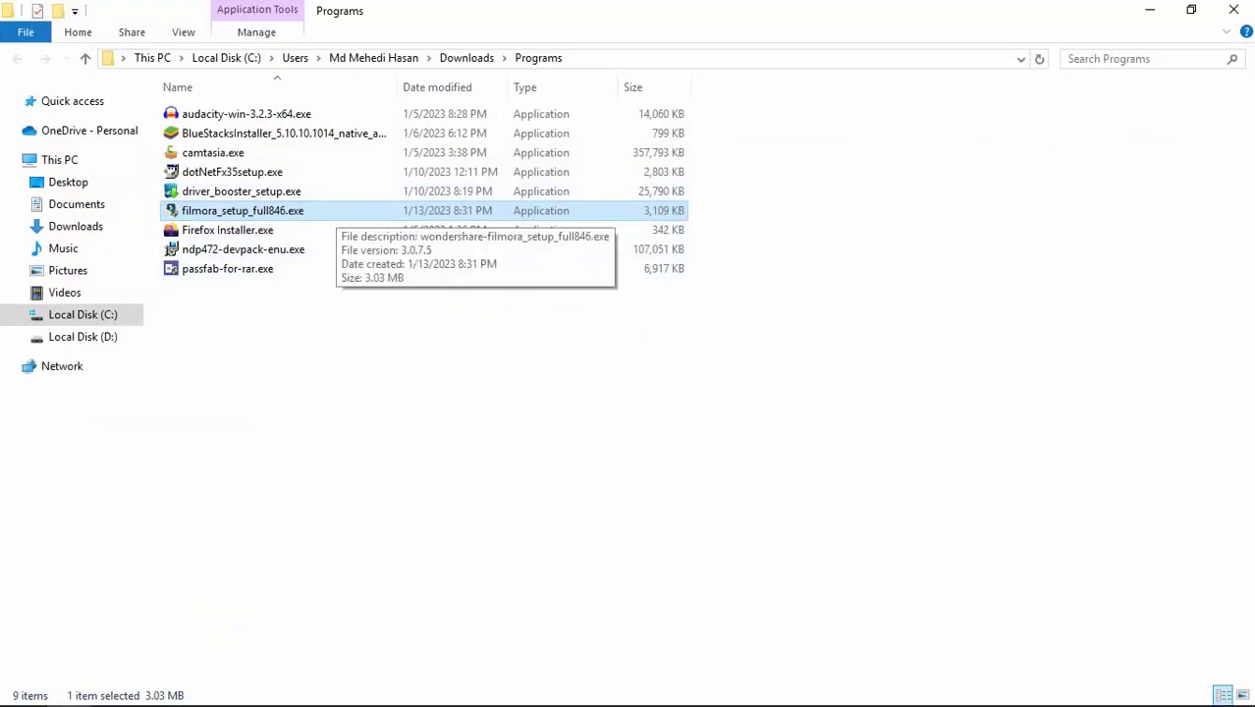
Run filmora_setup_full846.exe from its context menu to start the Filmora installation.
right_click(325, 213)
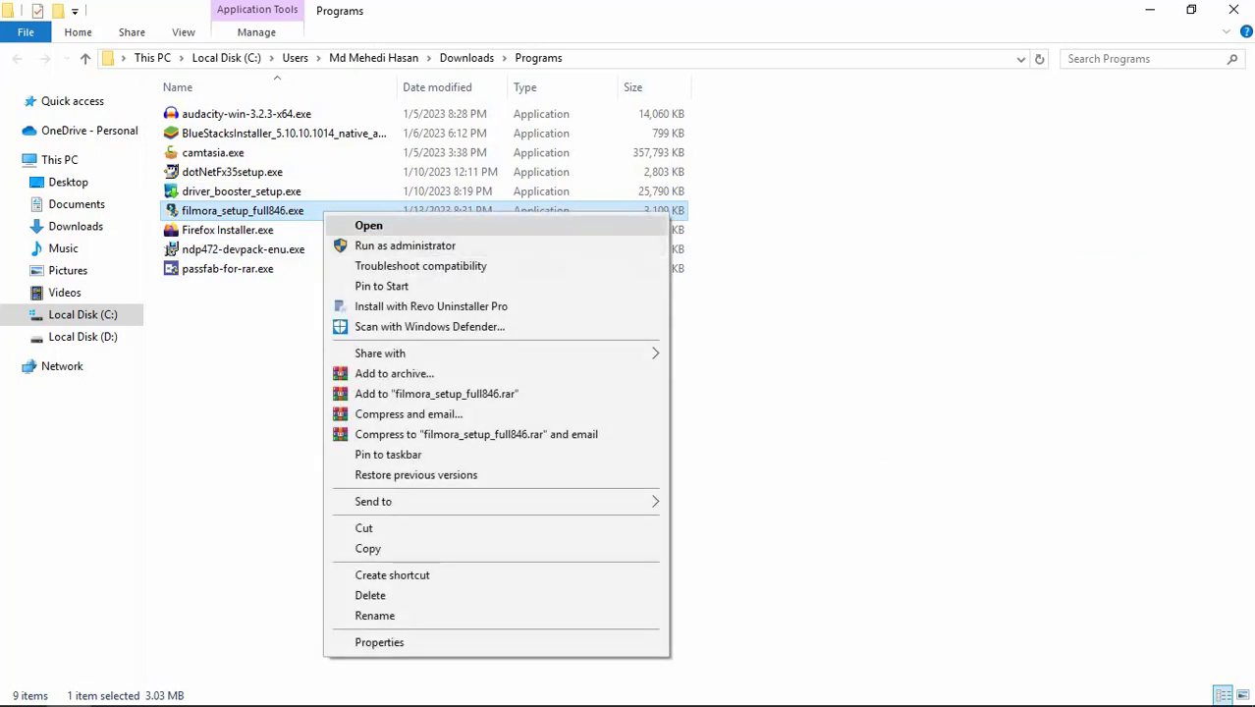
key(Return)
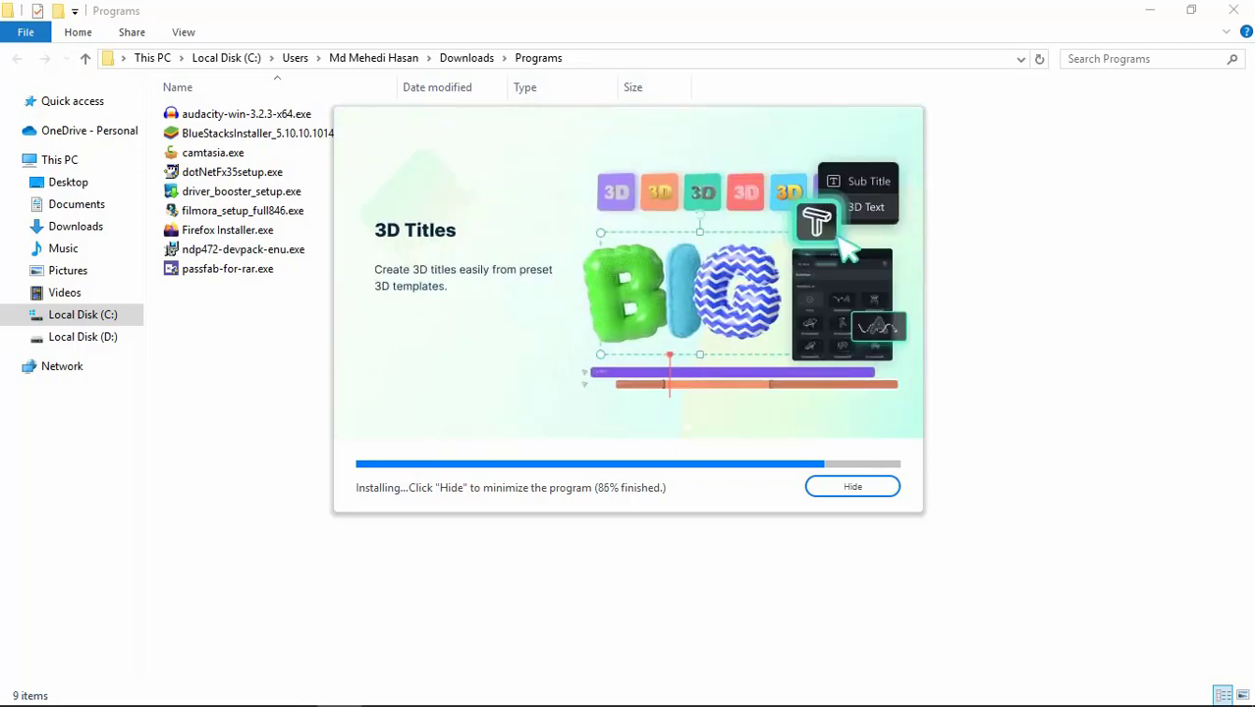
Stop the Audacity recording, remove its audio track, and minimize Audacity while the installer runs.
click(250, 695)
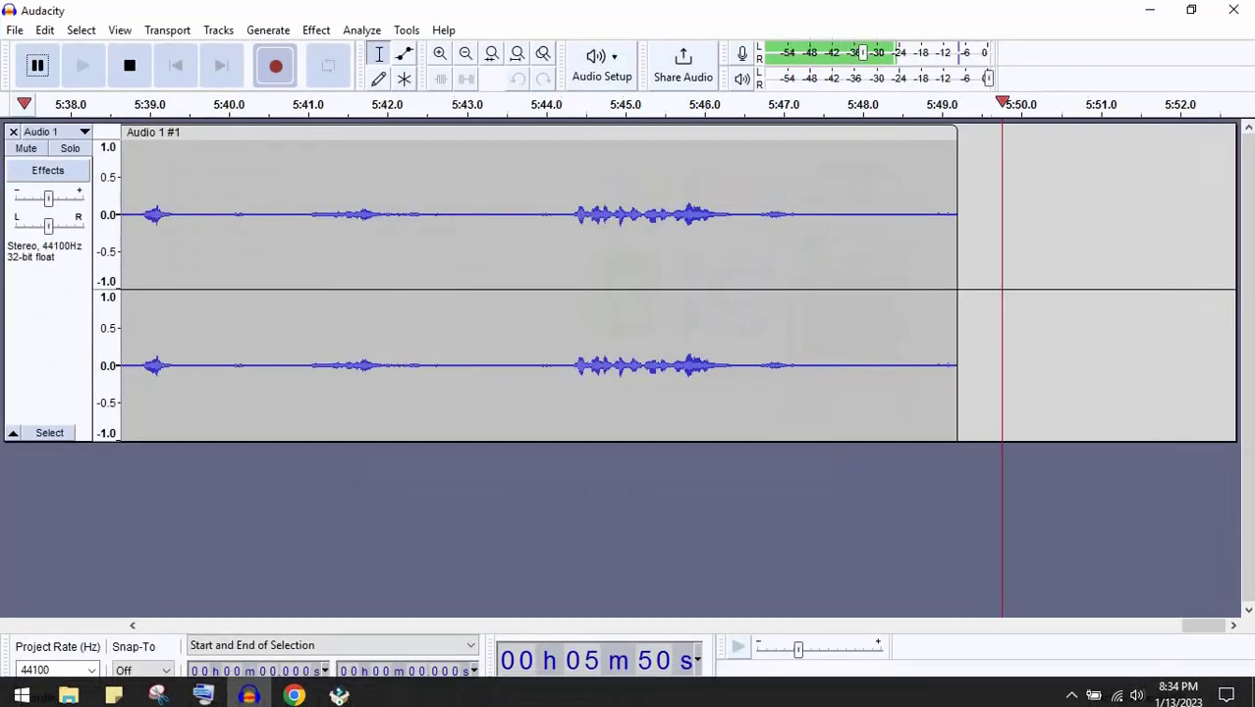
key(space)
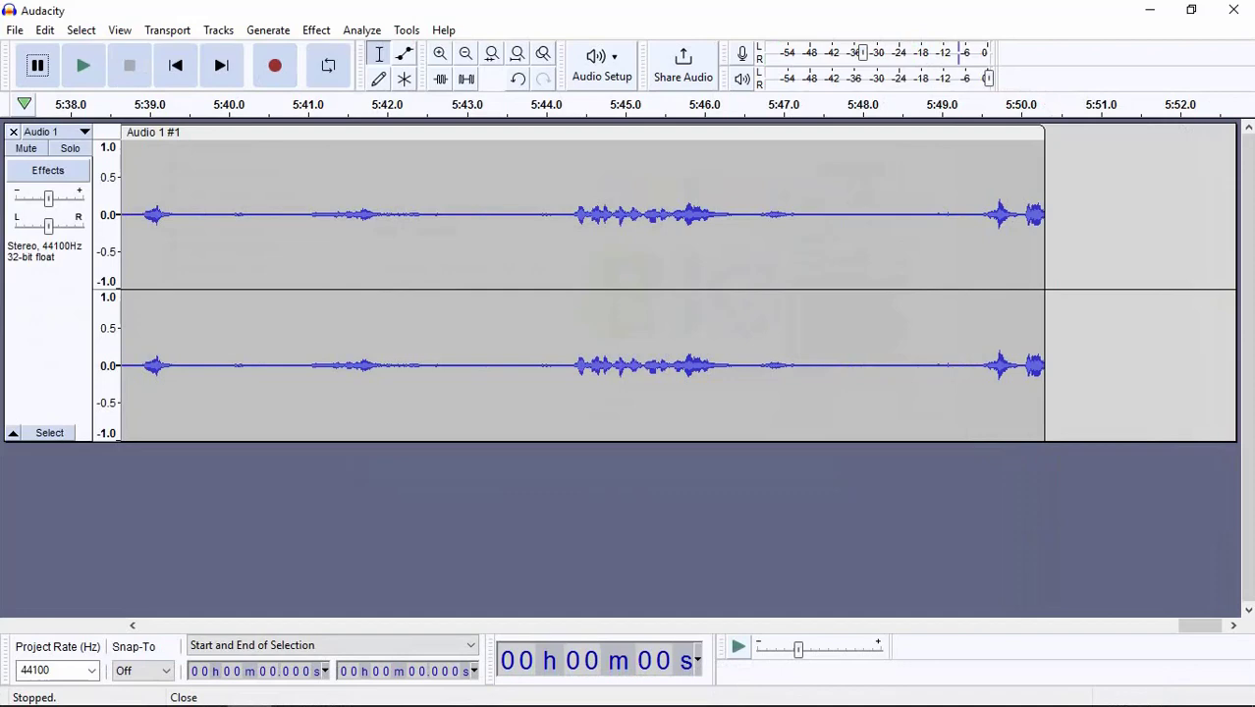
click(13, 132)
click(1149, 9)
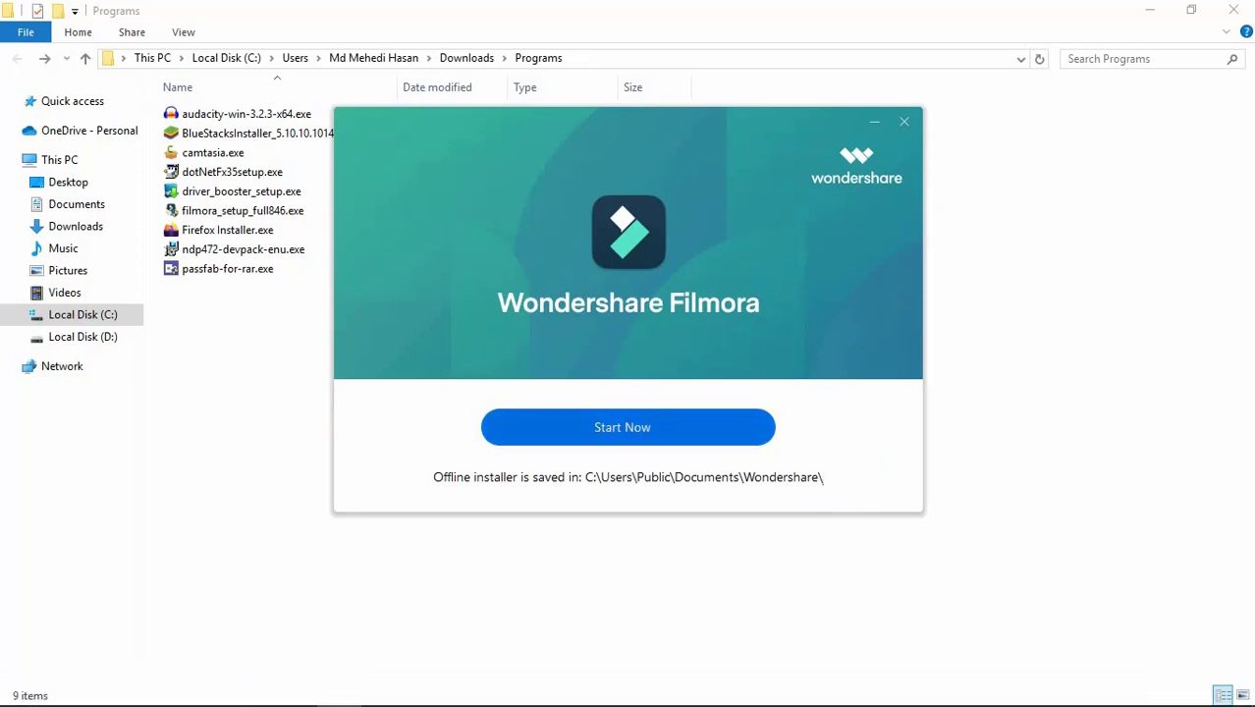
Choose Start Now to launch Filmora once installation completes.
click(627, 427)
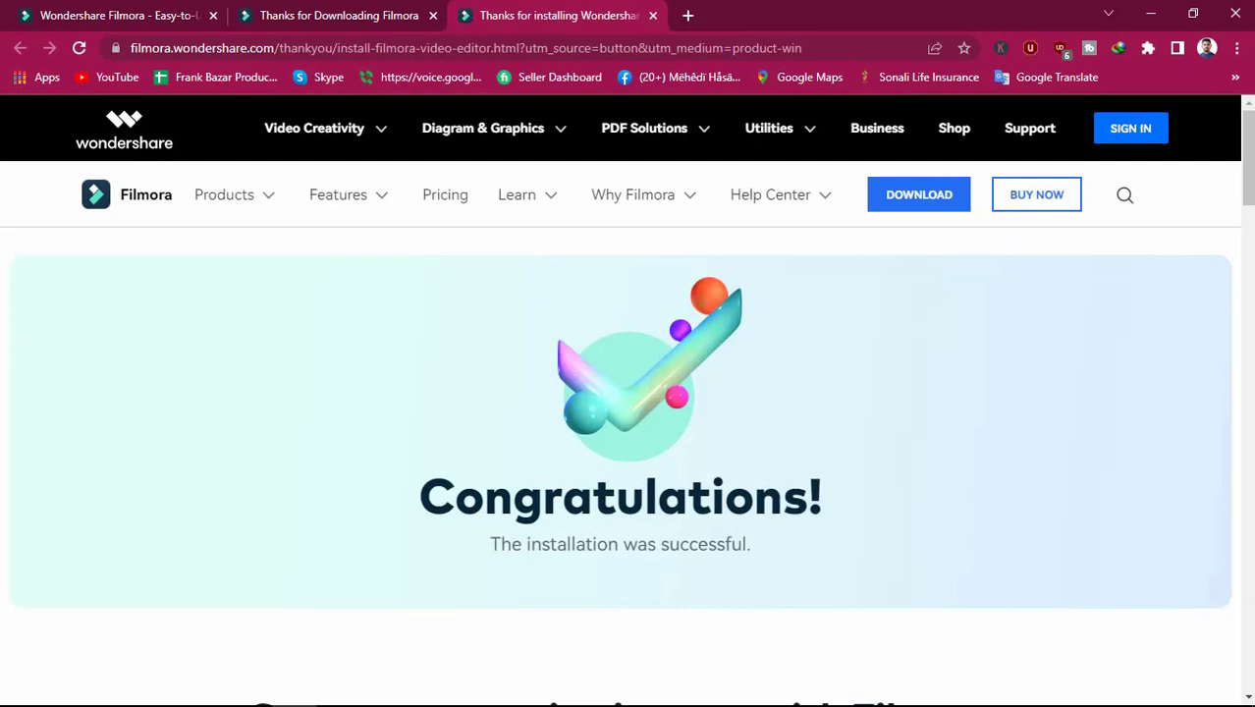
Close the 'Thanks for installing' tab and minimize Chrome and File Explorer.
click(652, 16)
click(1151, 14)
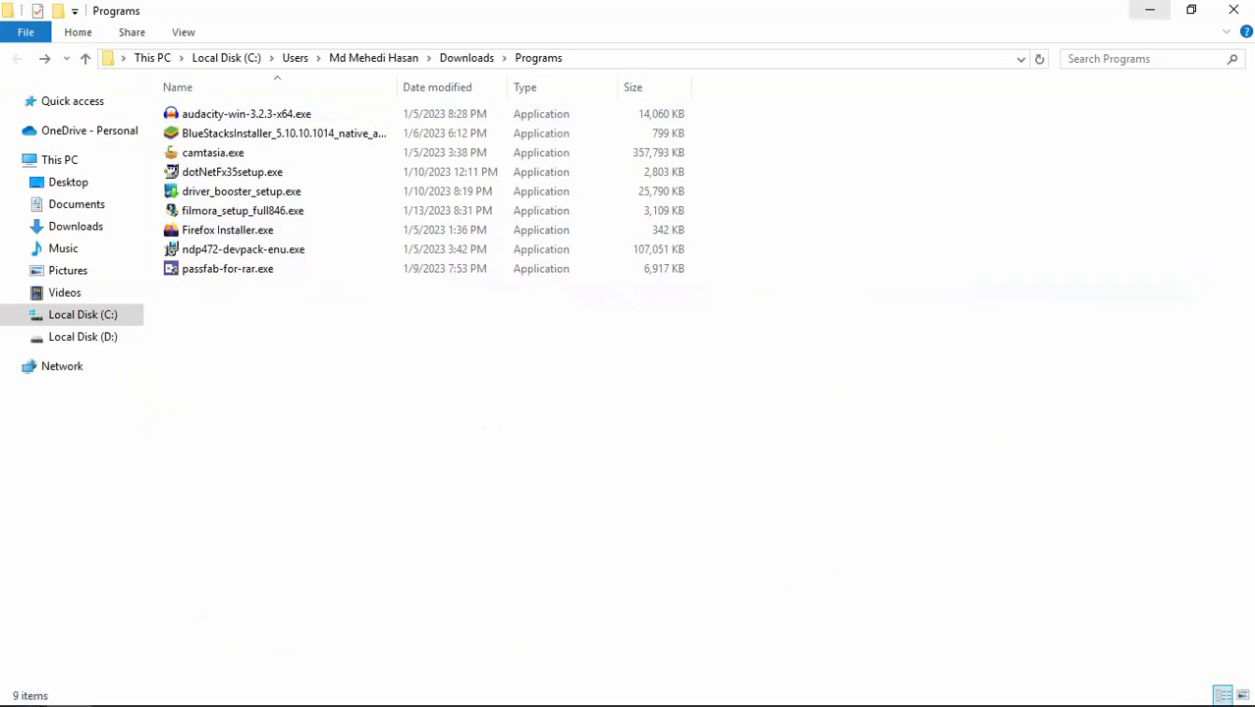
click(1149, 10)
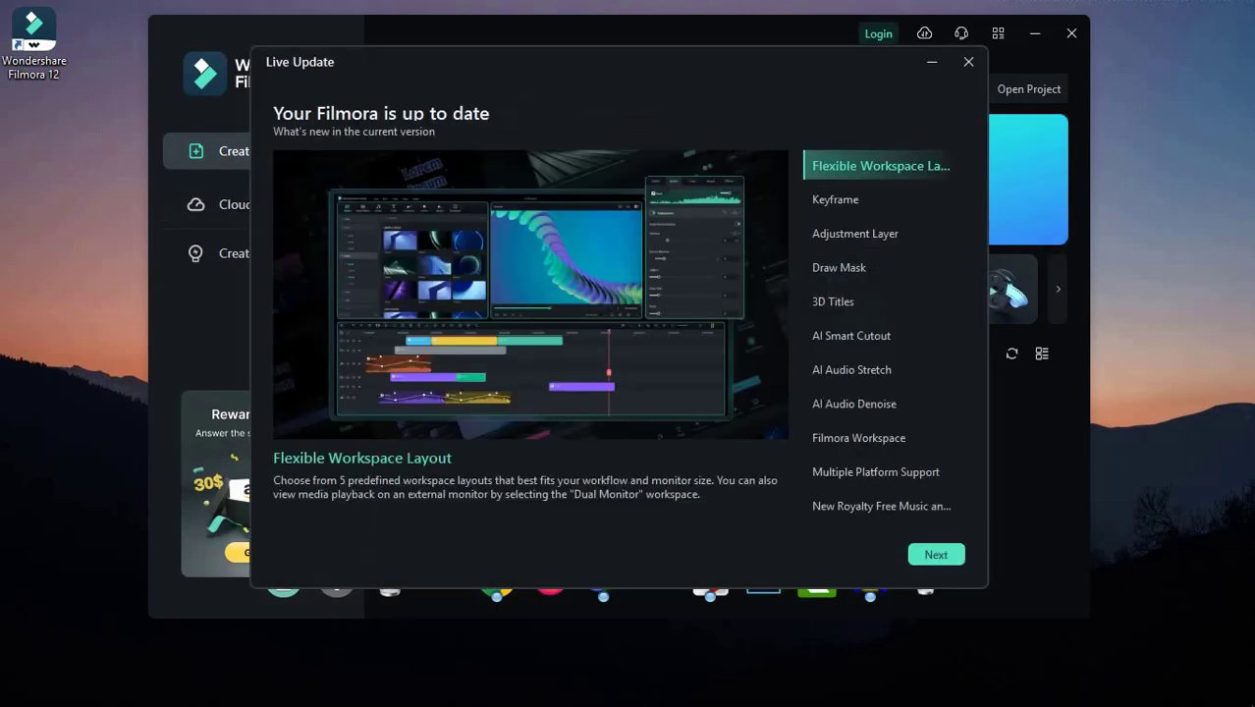
Review the what's-new notes like New Royalty Free Music, close them, and open an Untitled project.
click(855, 404)
click(881, 506)
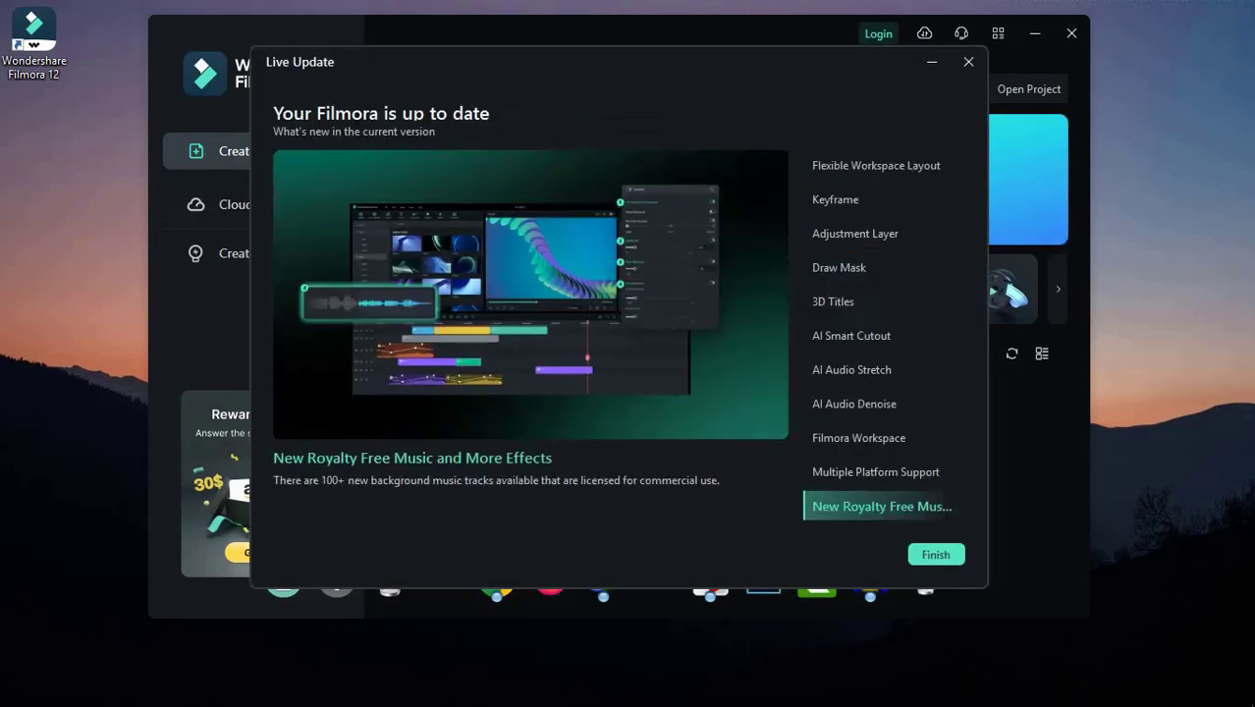
click(876, 165)
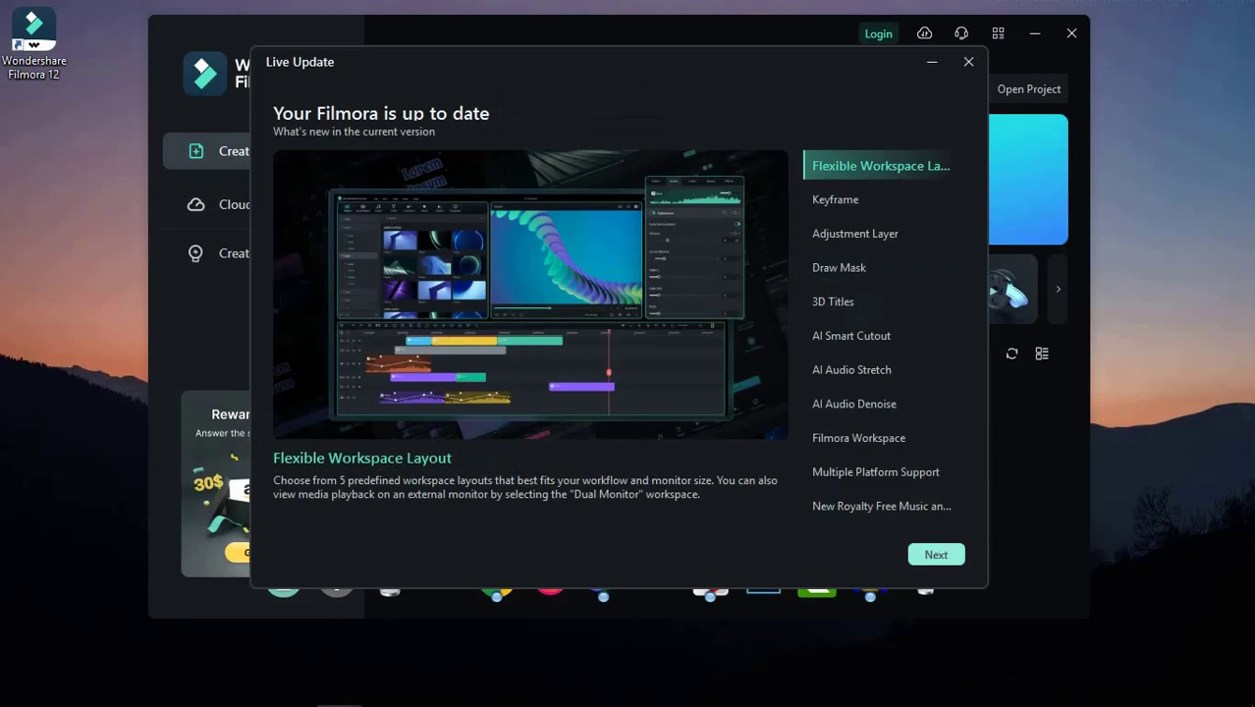
click(881, 506)
click(968, 62)
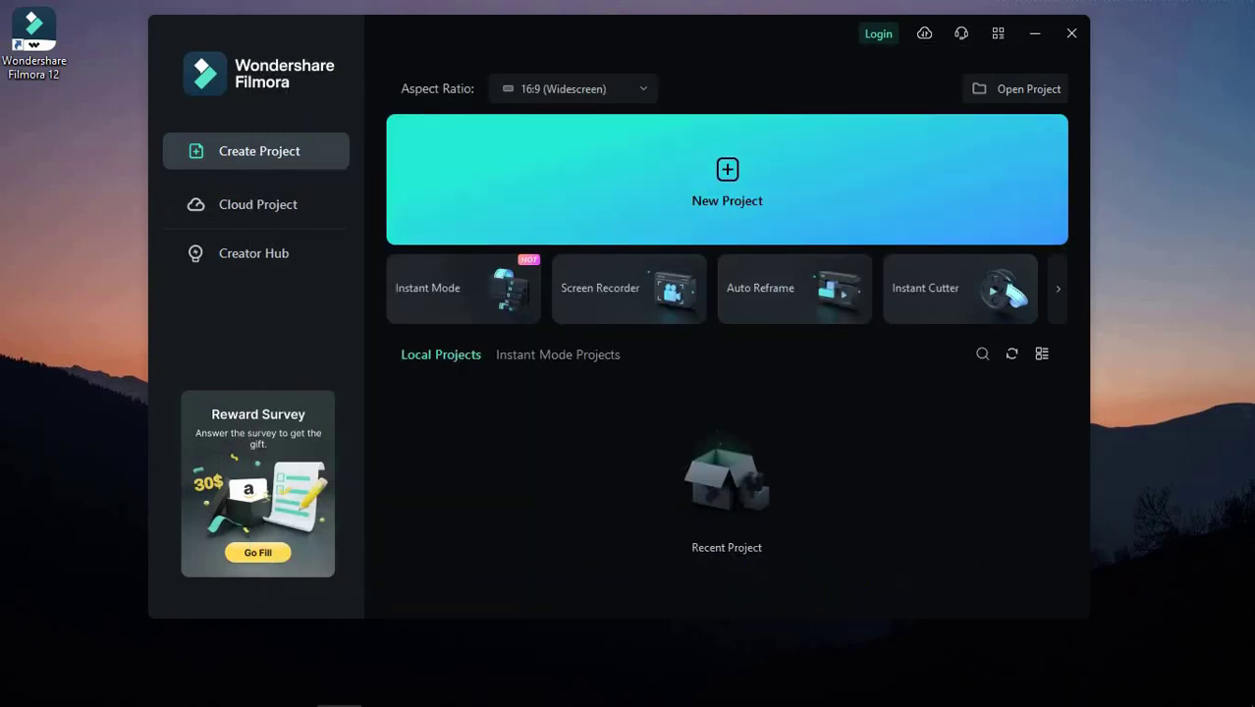
key(alt+F4)
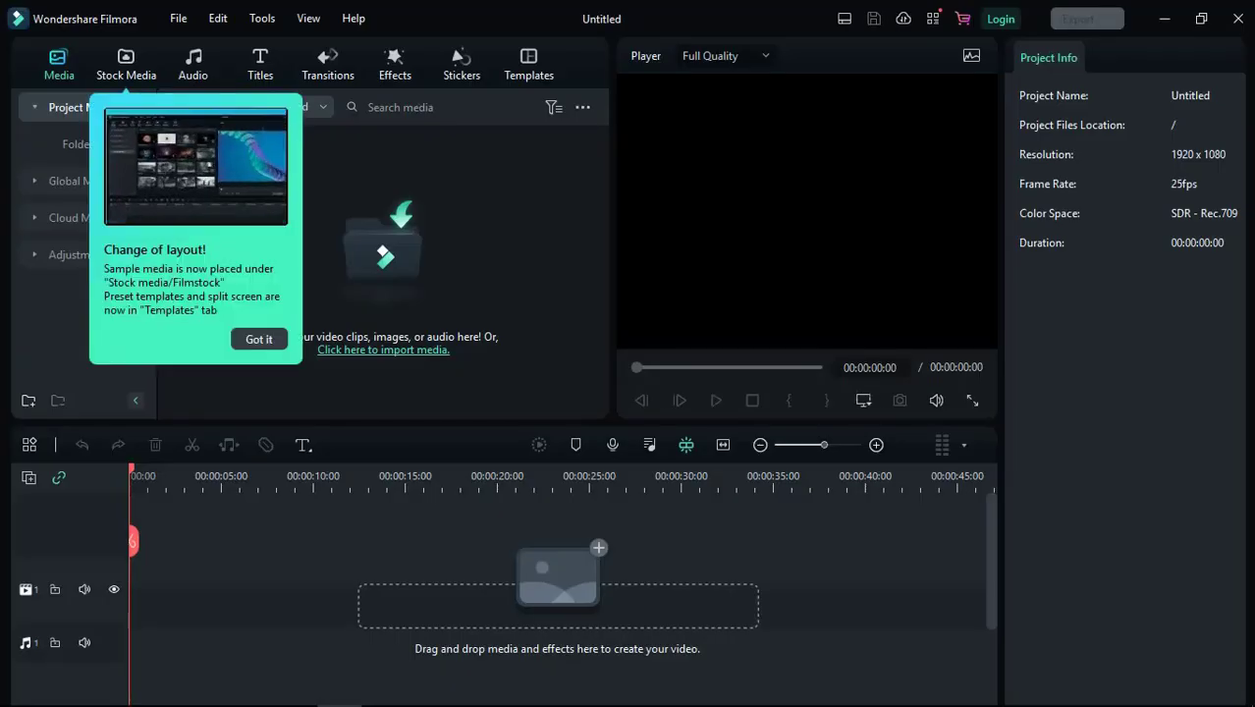
Dismiss the layout tip and Message Center, then import 'adobe Photoshop bangla typing.wmv' into Project Media.
click(259, 338)
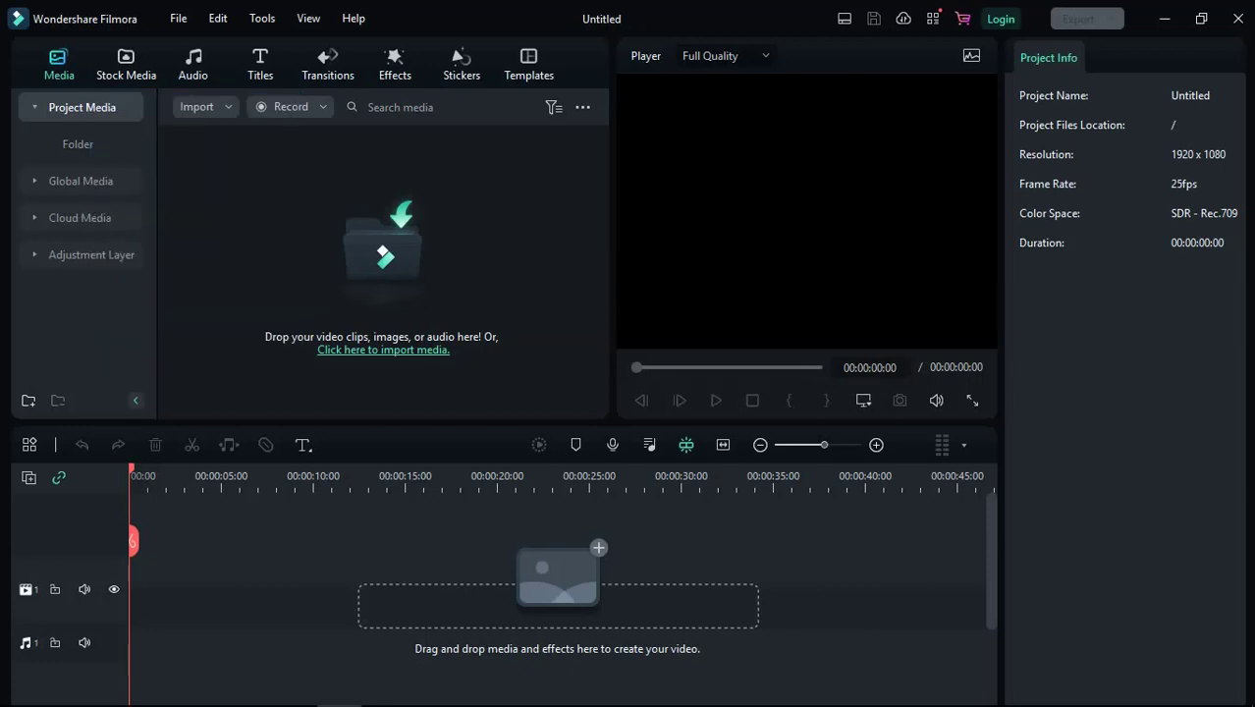
click(398, 270)
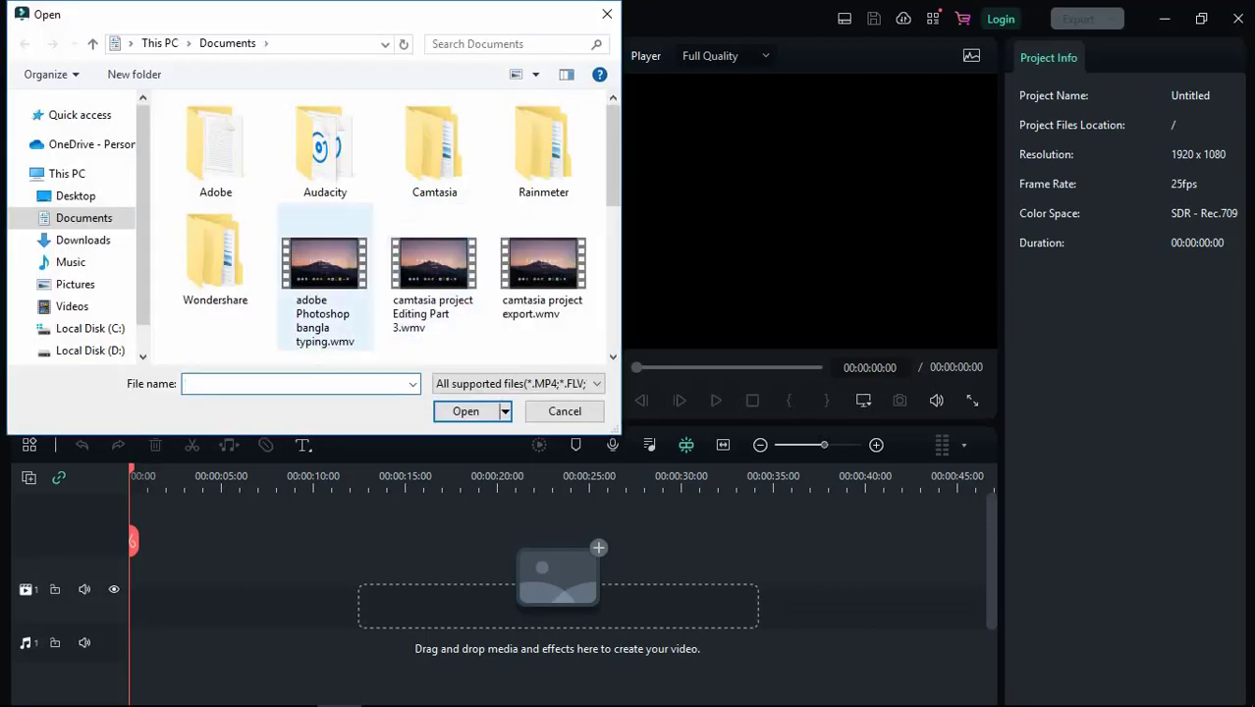
scroll(543, 285, down, 3)
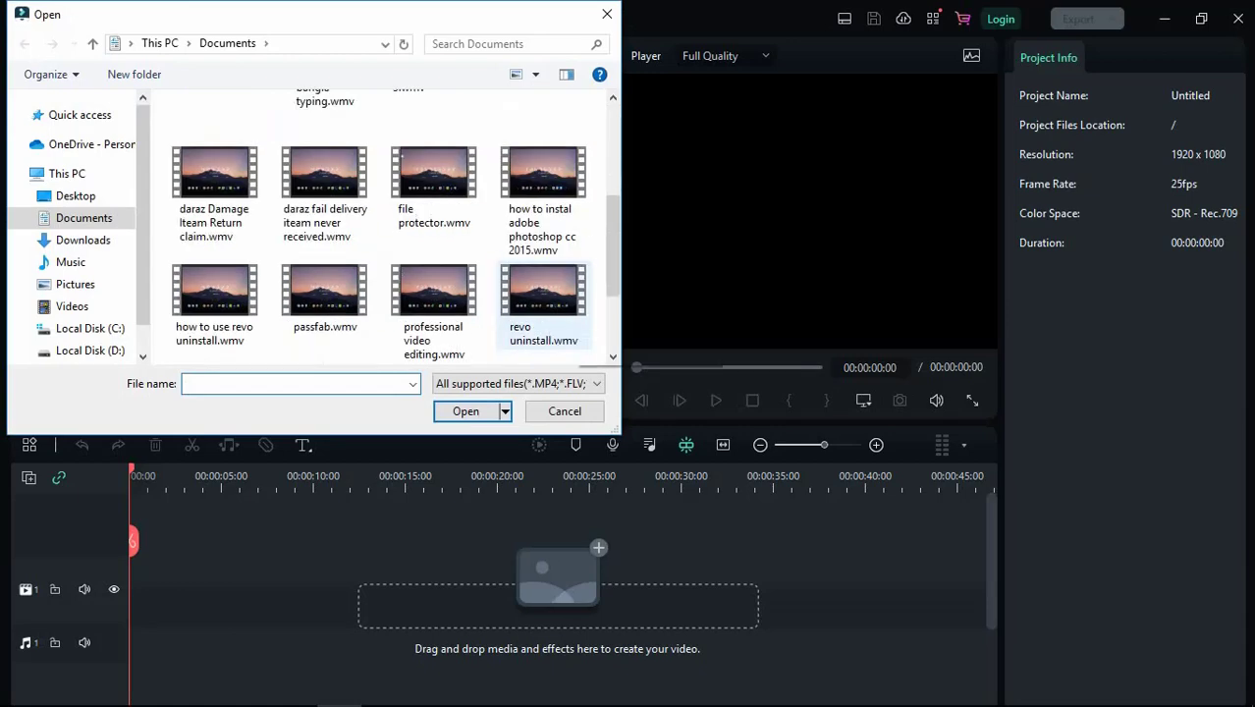
scroll(324, 285, up, 3)
scroll(324, 294, down, 3)
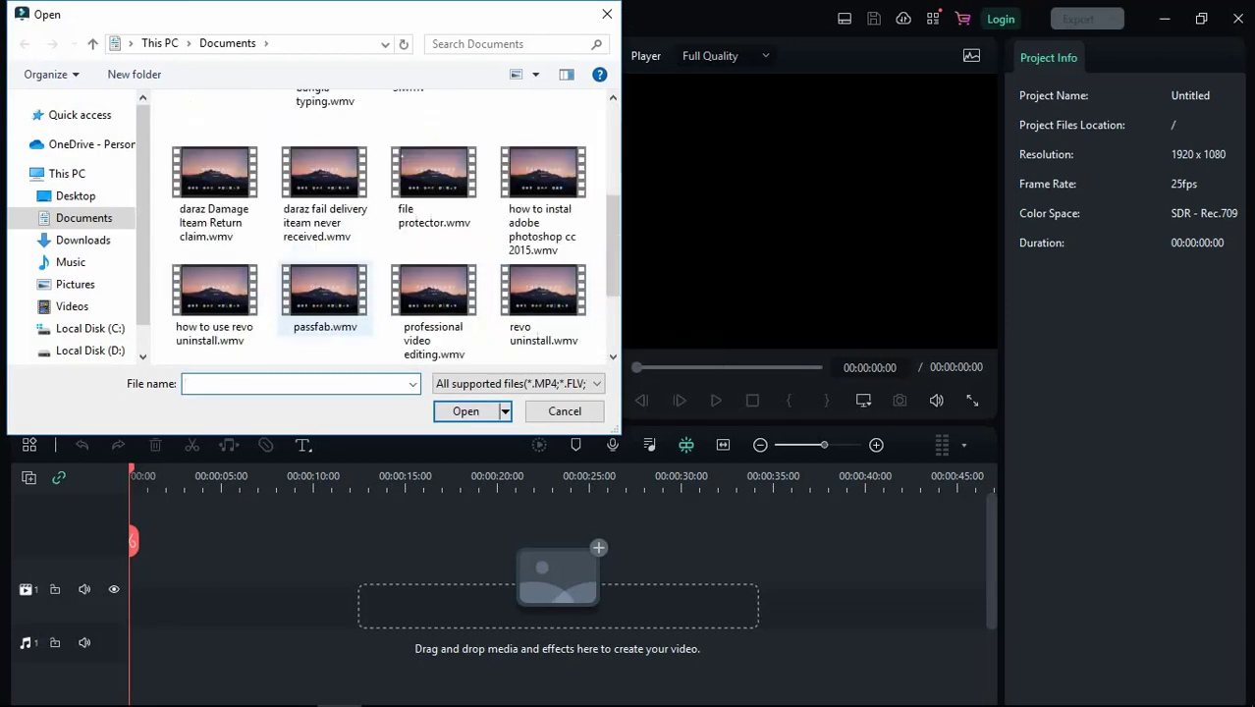
scroll(324, 285, up, 3)
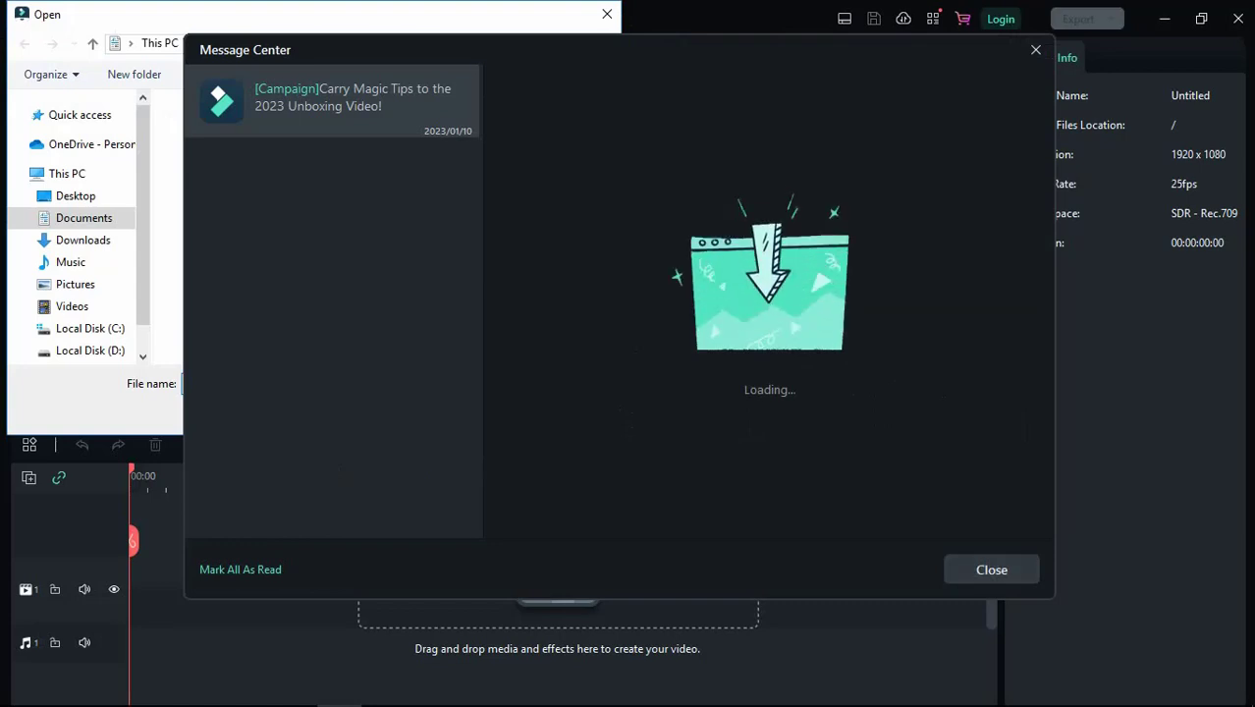
key(Escape)
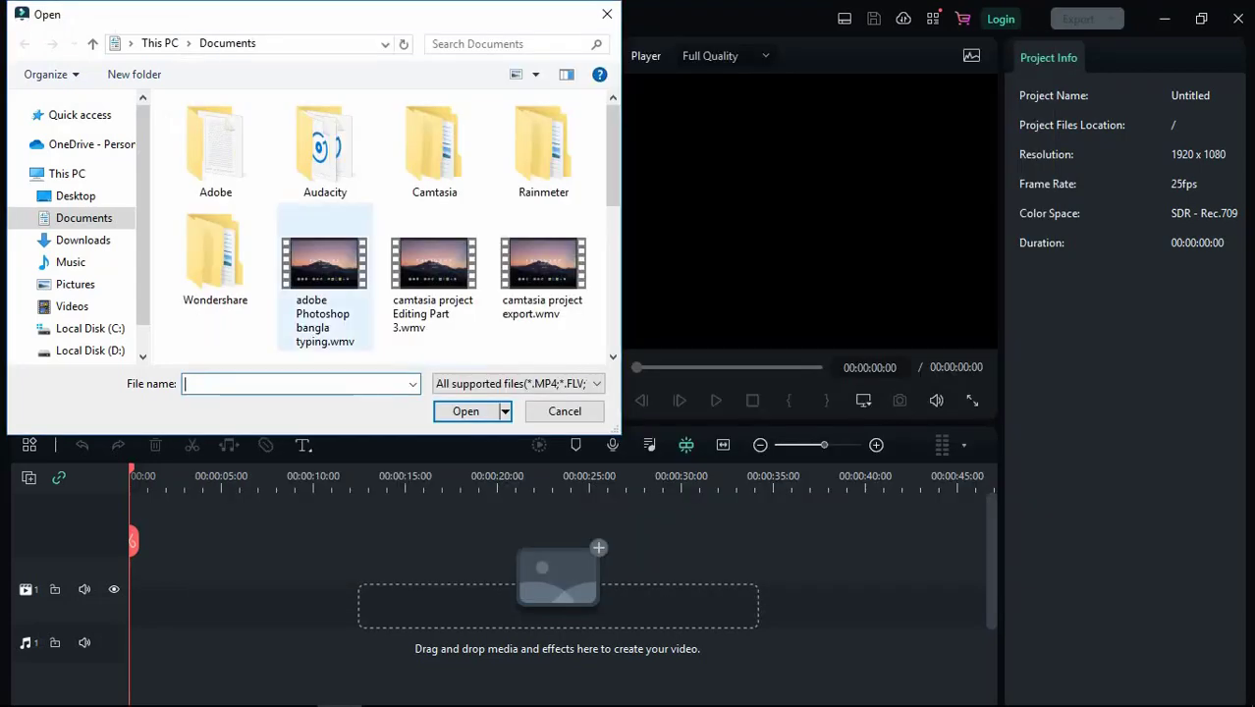
double_click(324, 280)
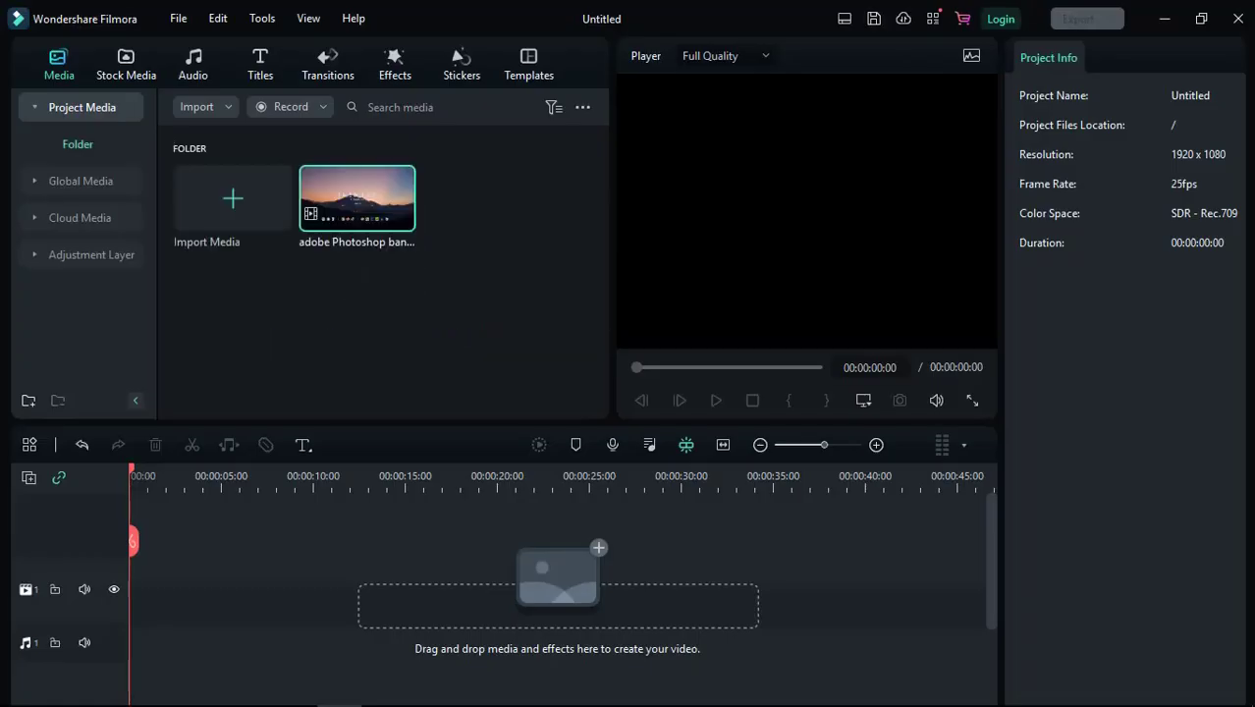
Add the clip matching 1366 x 768, 23.97fps, and cut away everything after 00:00:23:04.
drag(357, 198, 196, 590)
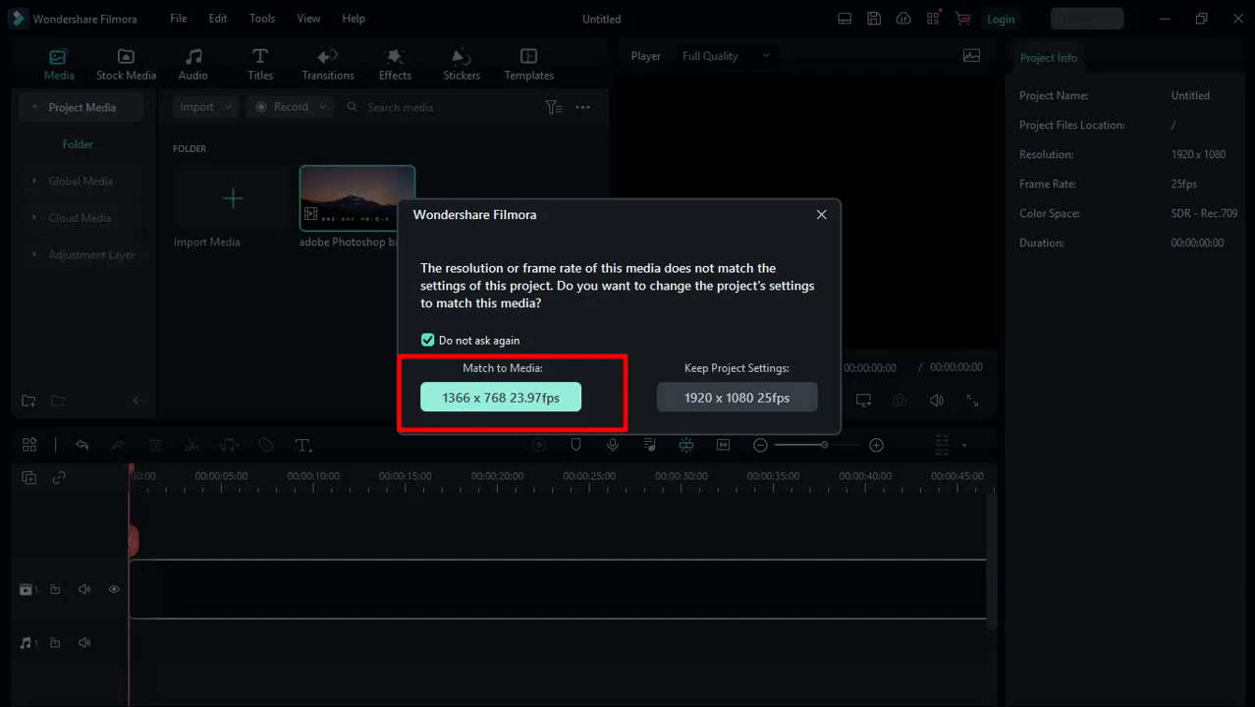
click(500, 397)
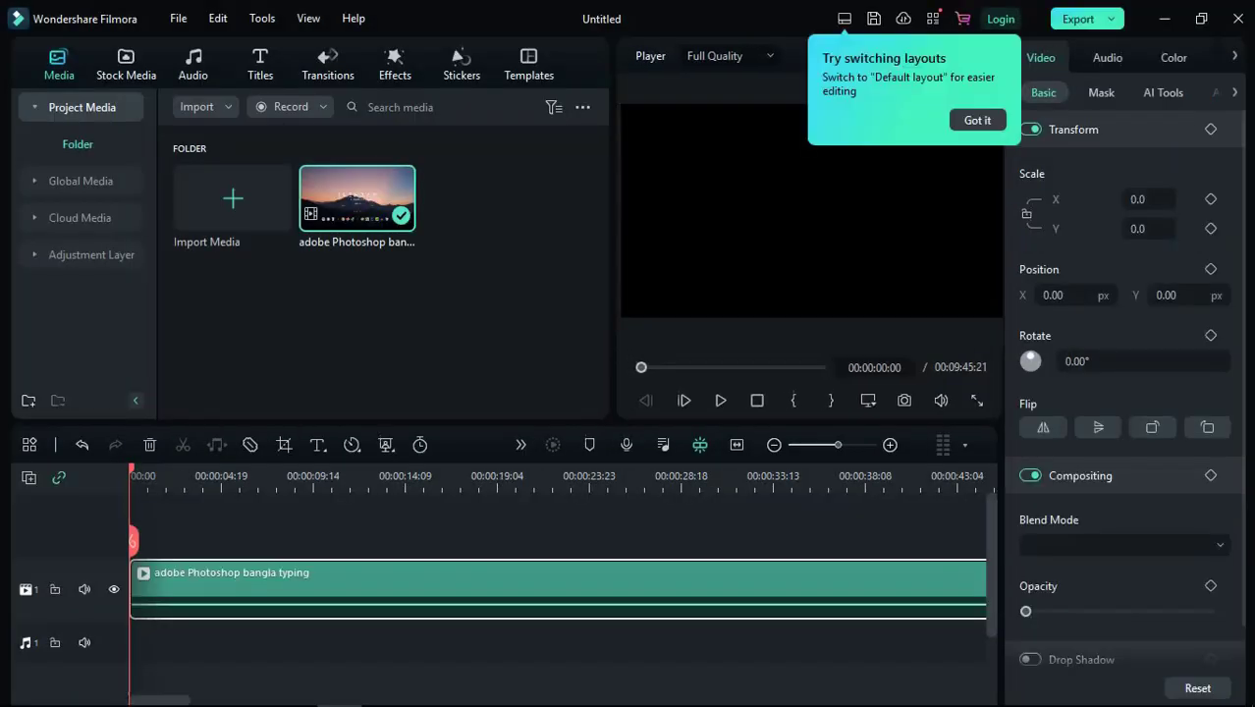
click(574, 477)
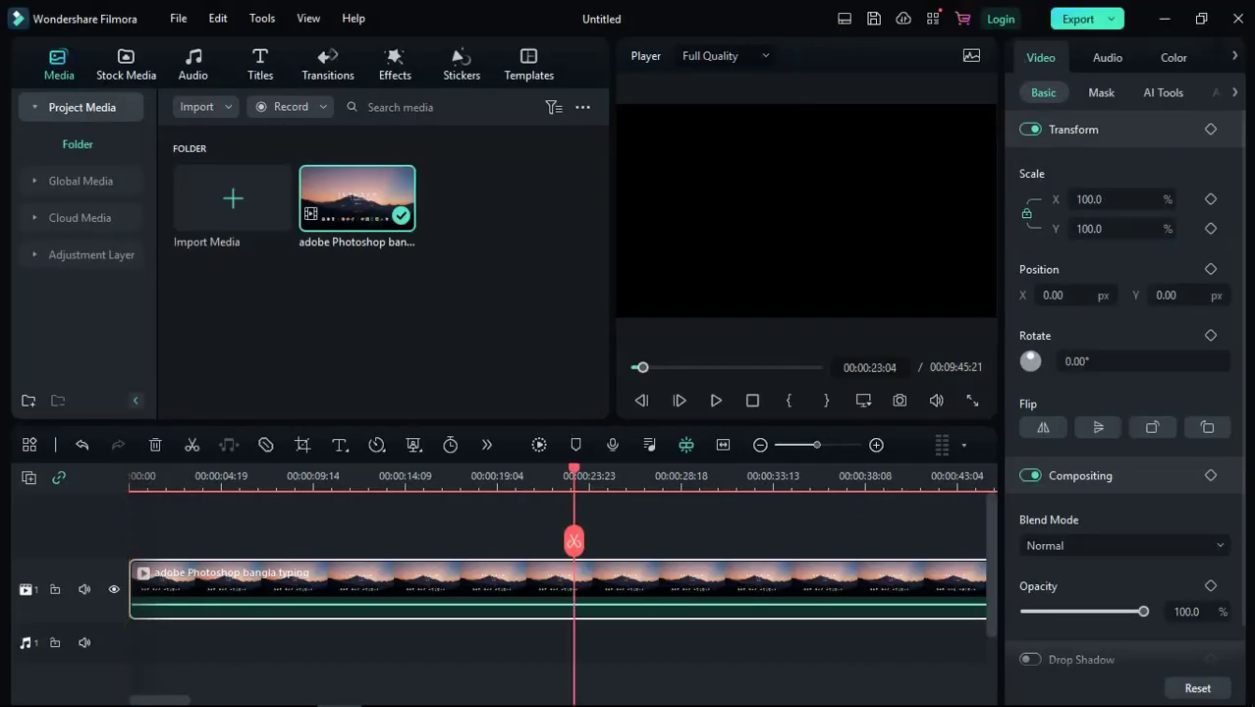
click(574, 540)
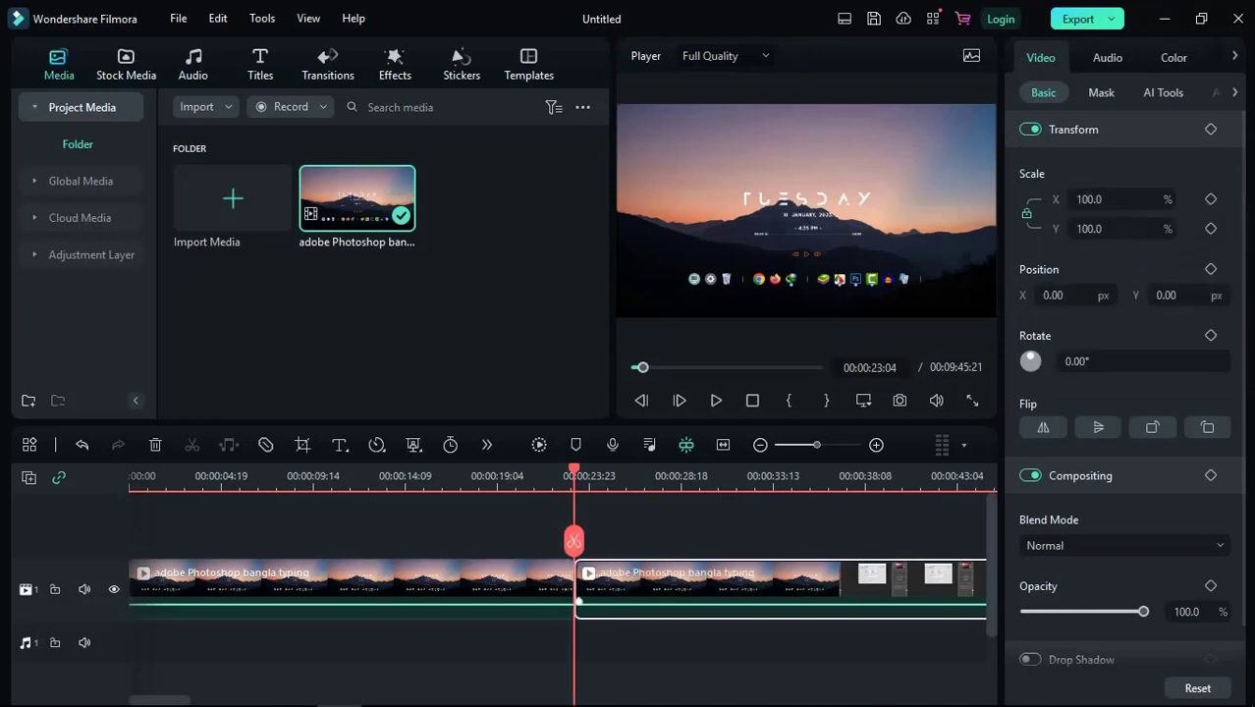
key(Delete)
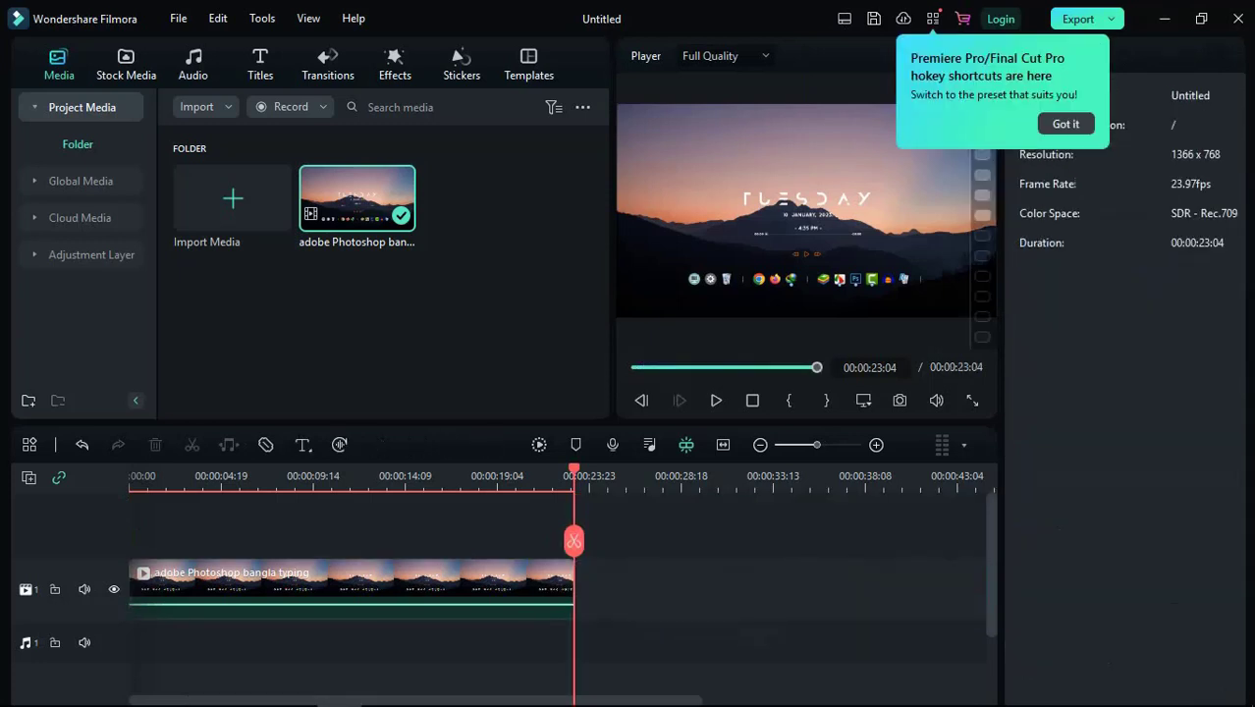
drag(574, 477, 129, 476)
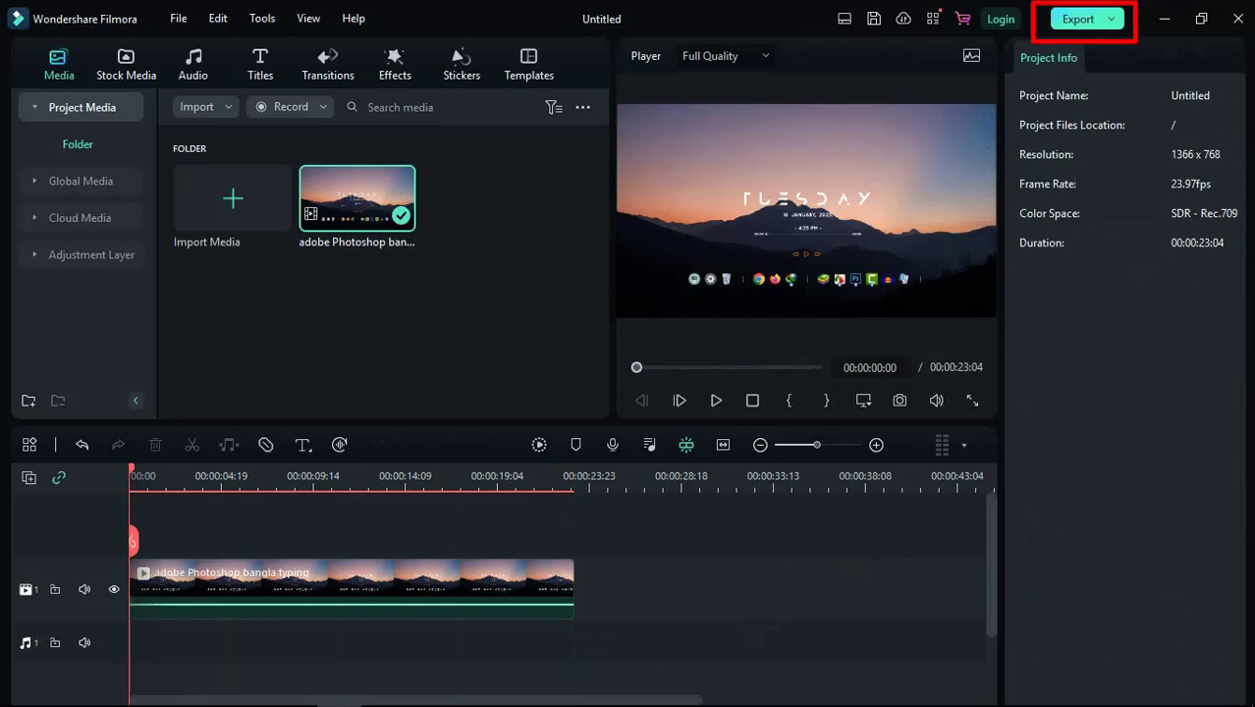
Try exporting with Ctrl+E, dismiss the login prompt, then open the Wondershare ID login form.
key(ctrl+e)
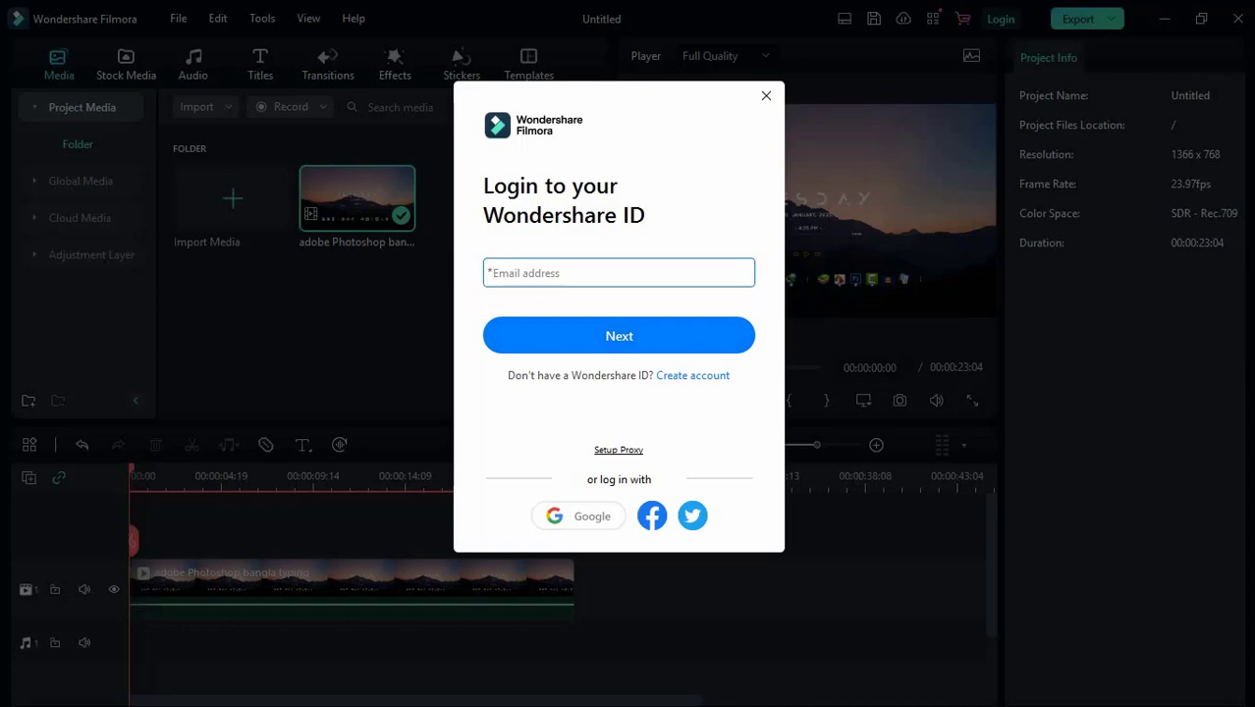
click(766, 96)
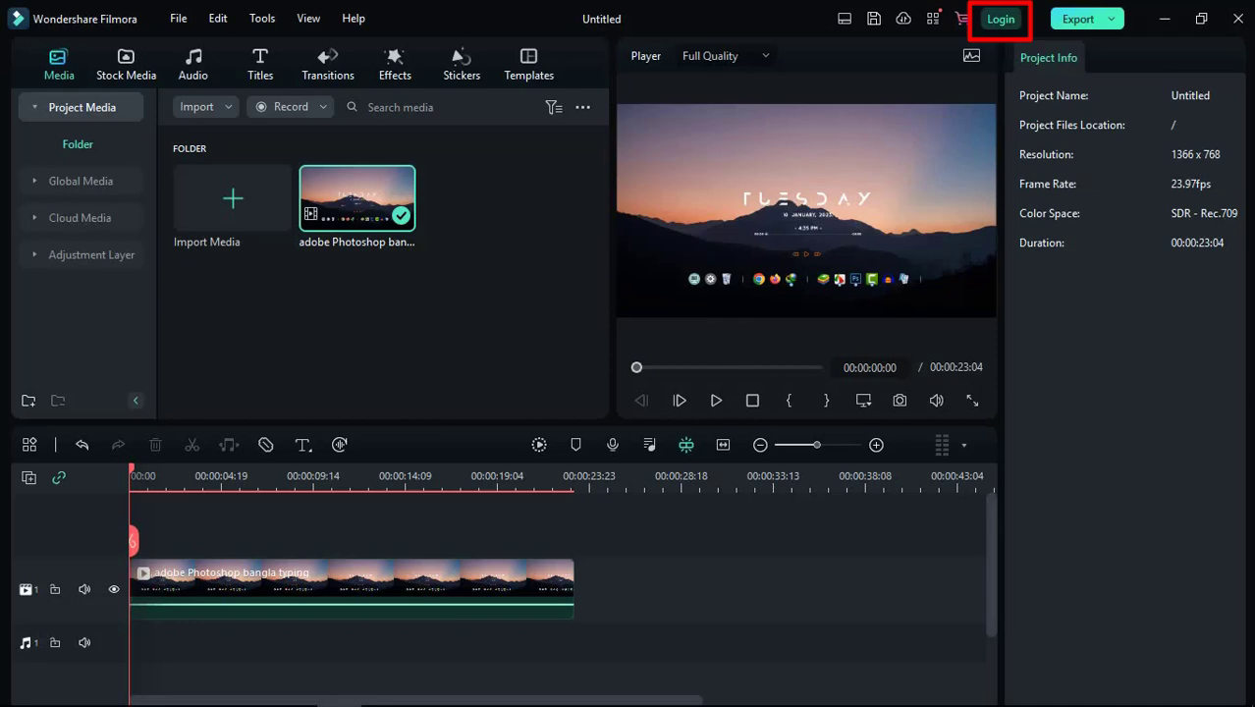
click(1000, 19)
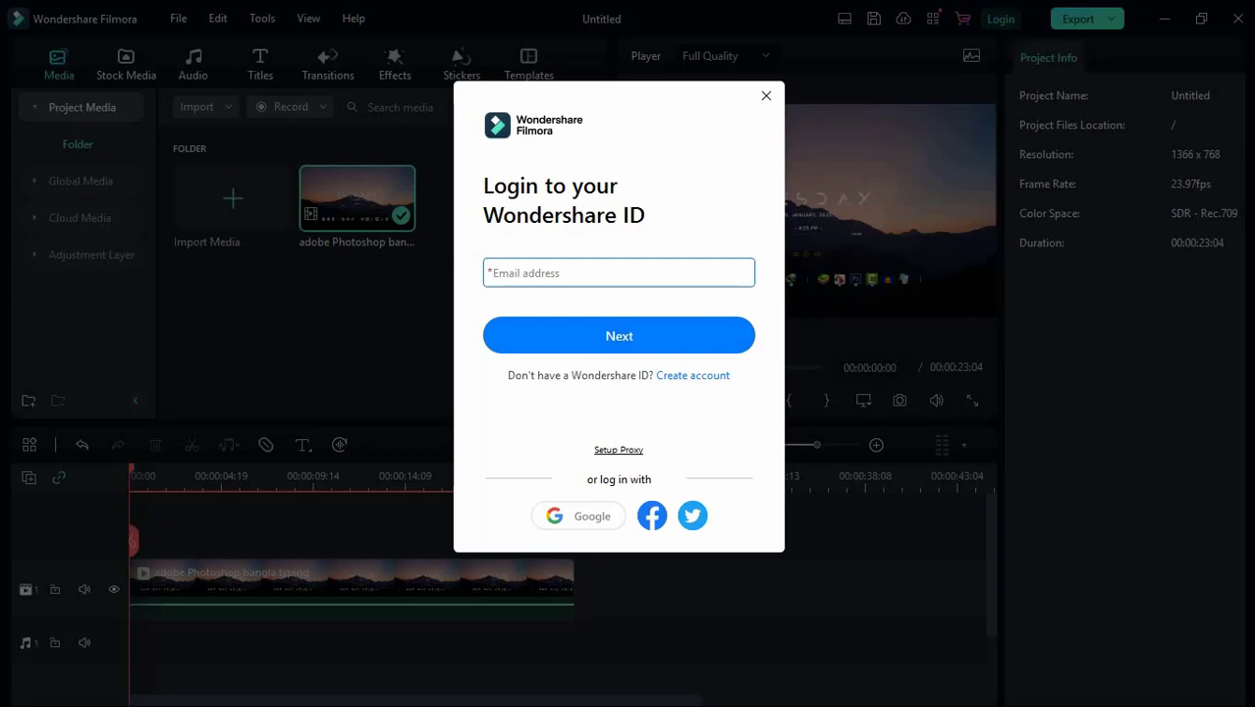
Enter the account e-mail, paste the account password, and submit to log in.
text(dai...)
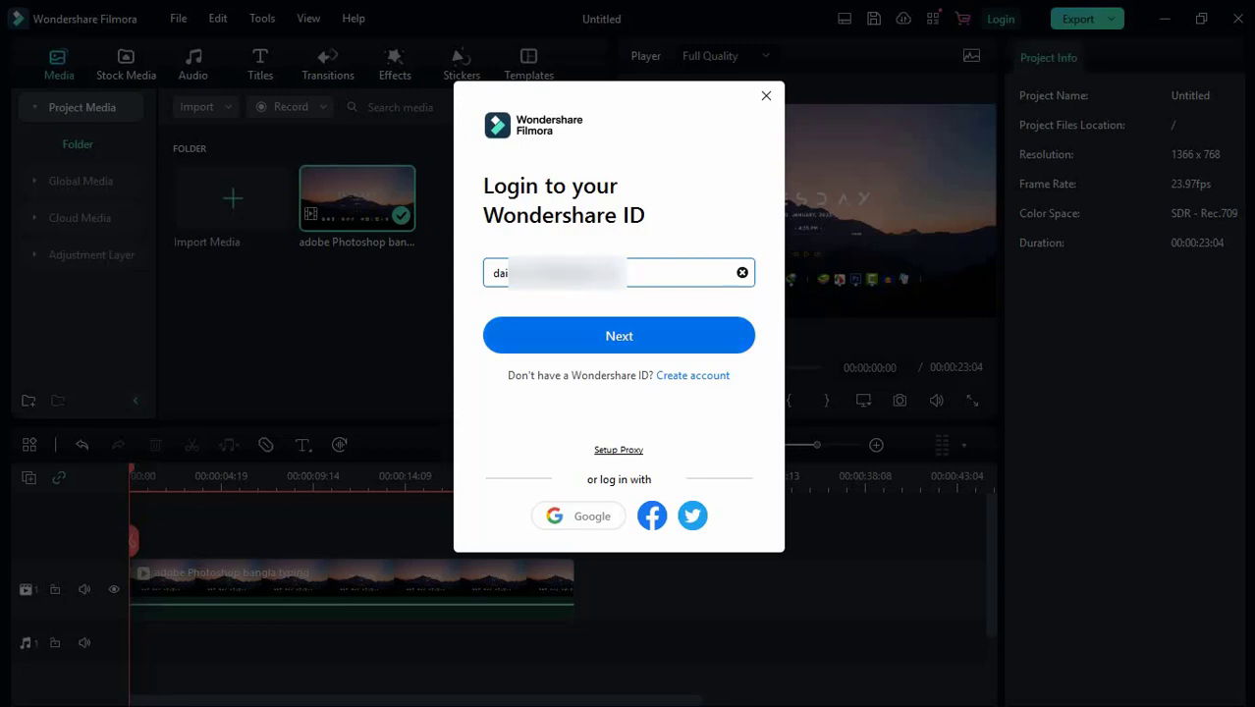
key(Return)
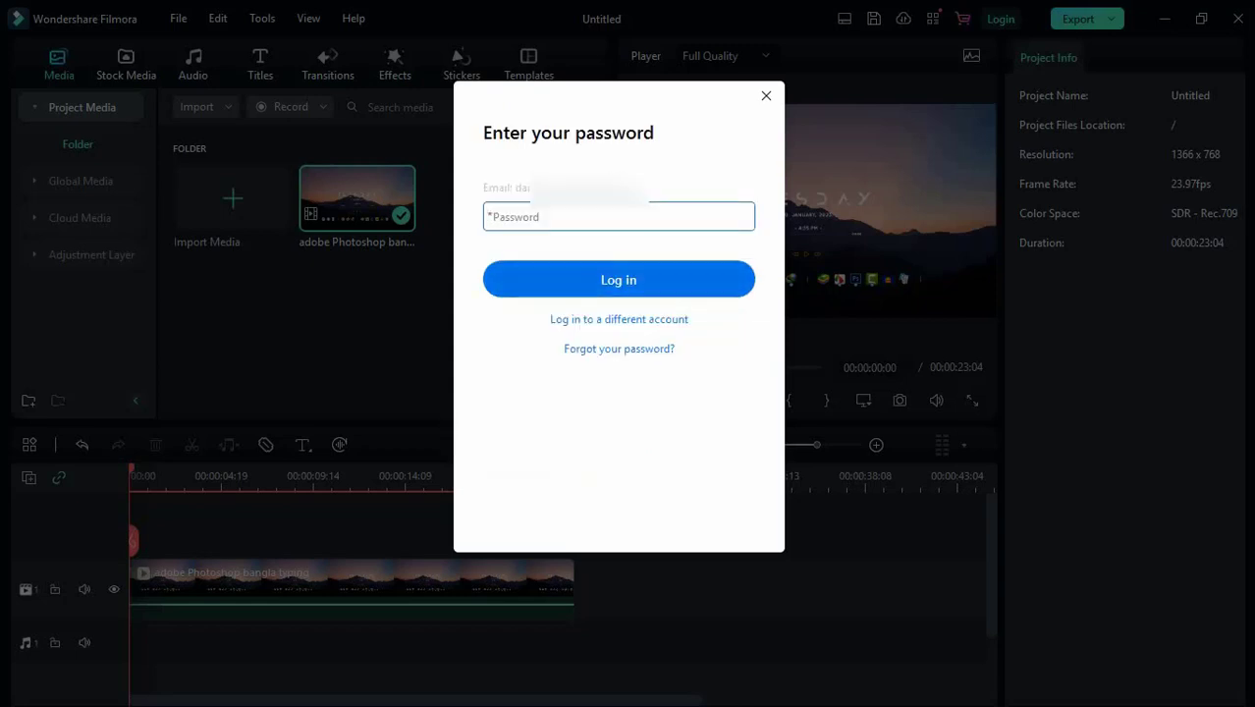
key(ctrl+v)
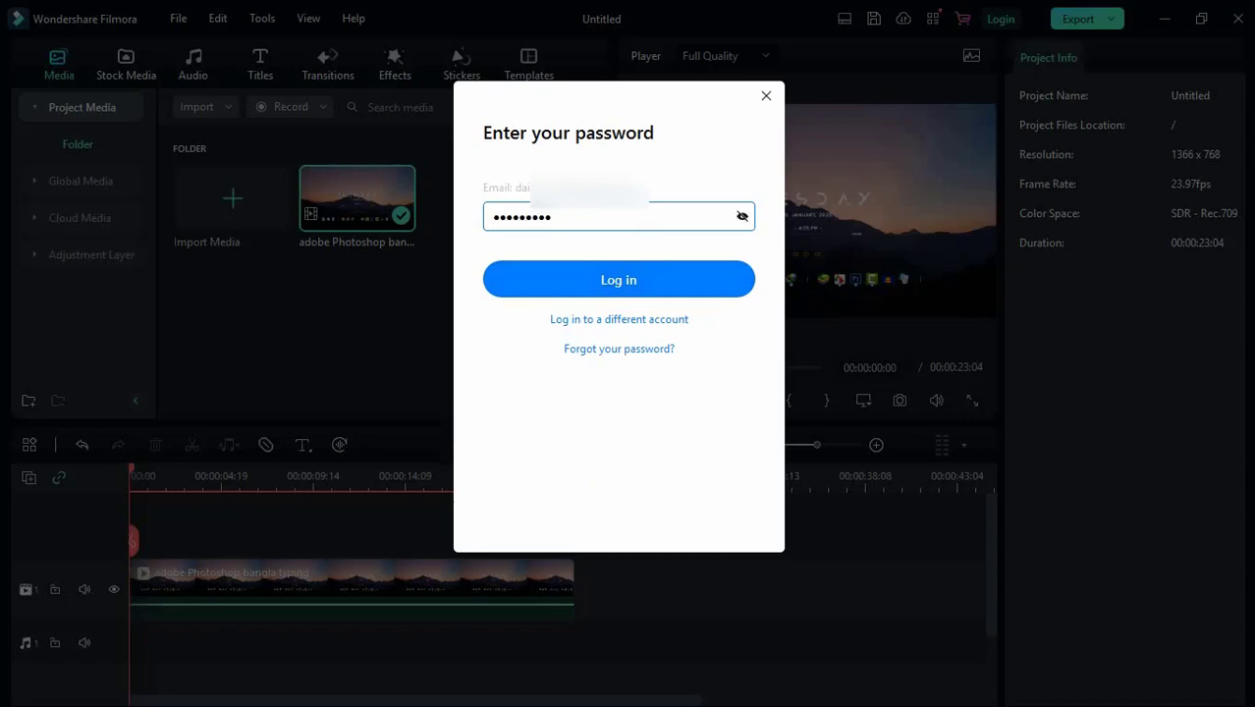
key(Return)
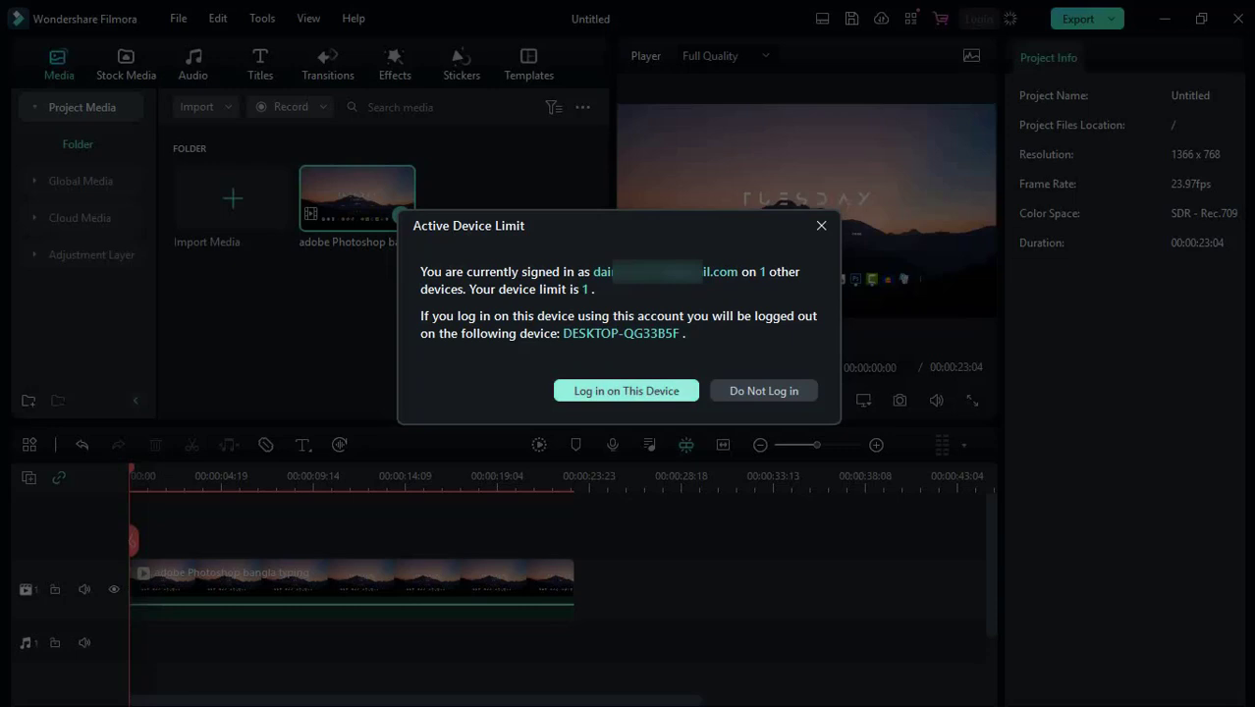
Log in on this device, check the signed-in account details, then scrub through the trimmed clip.
click(625, 390)
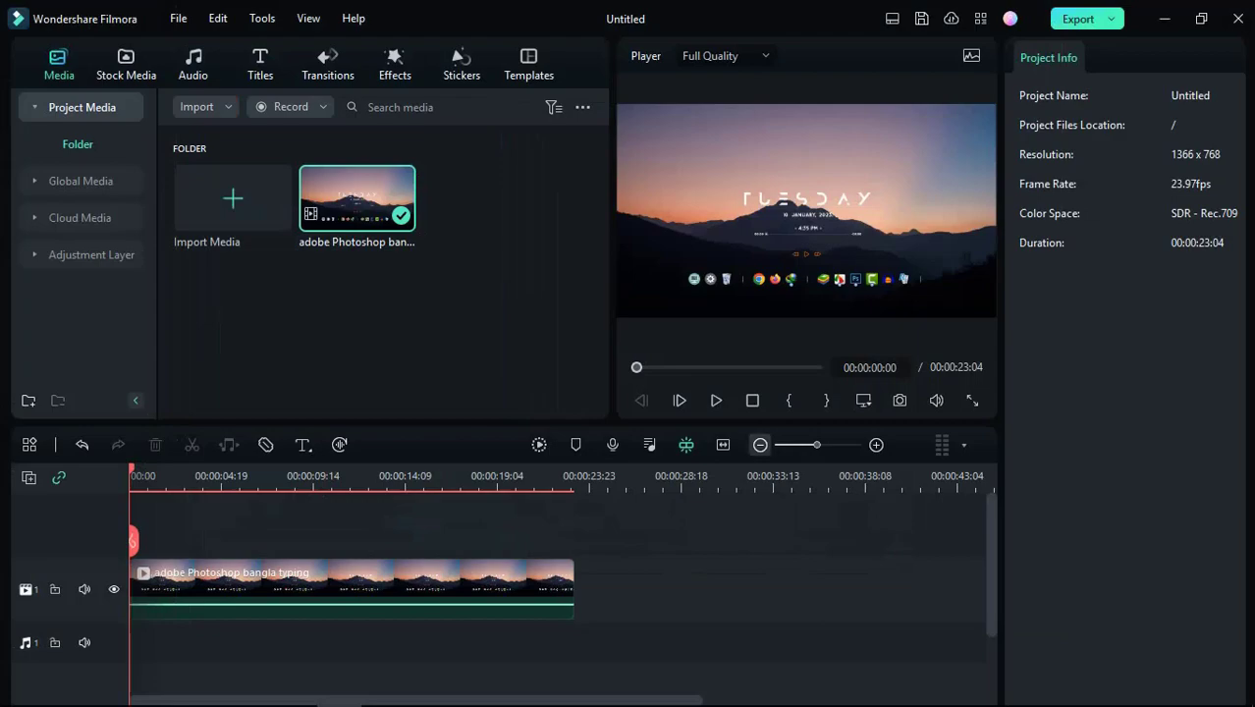
click(1010, 18)
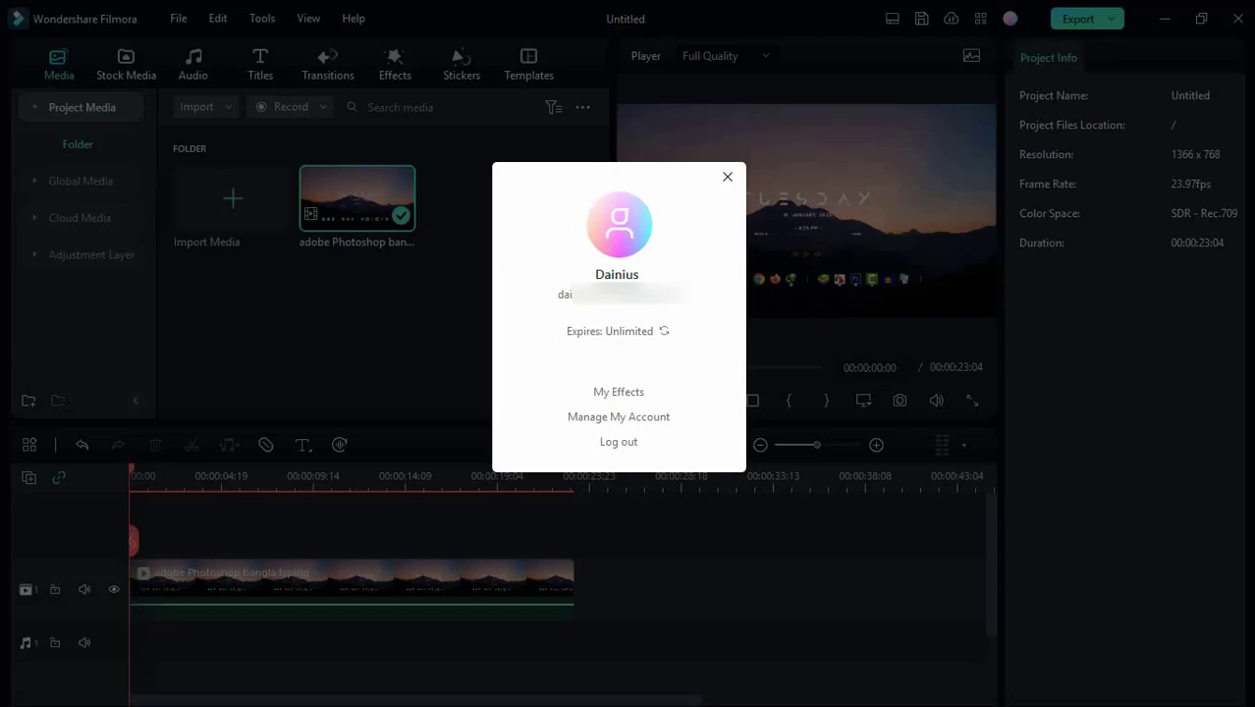
click(727, 177)
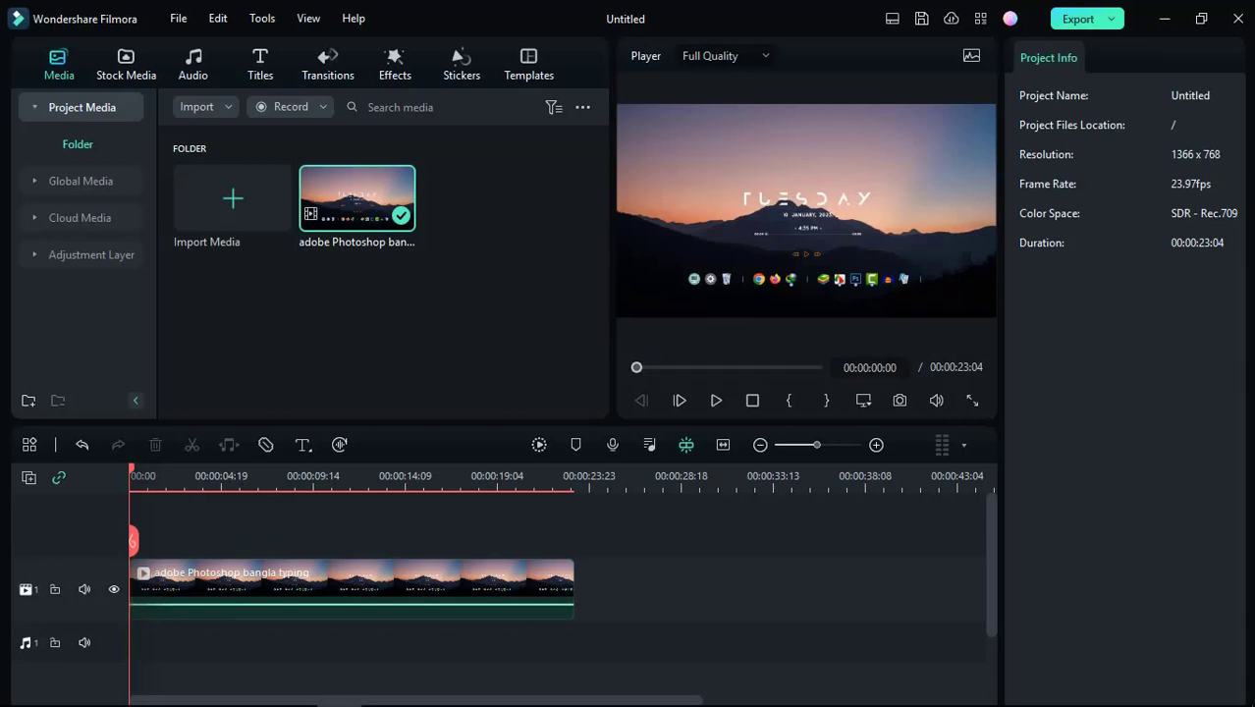
mouse_move(131, 471)
mouse_down()
mouse_move(571, 471)
mouse_move(130, 471)
mouse_up()
In the export settings, pick the output save folder and turn Auto Highlight off.
key(ctrl+e)
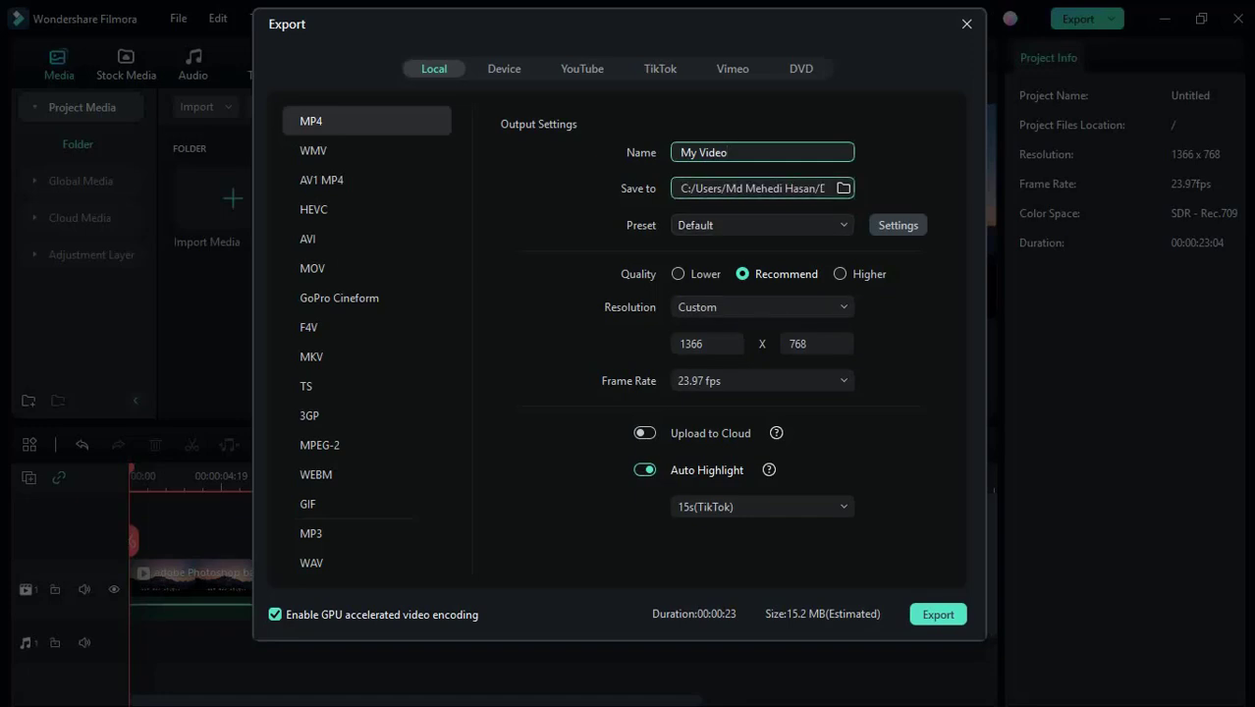
click(842, 187)
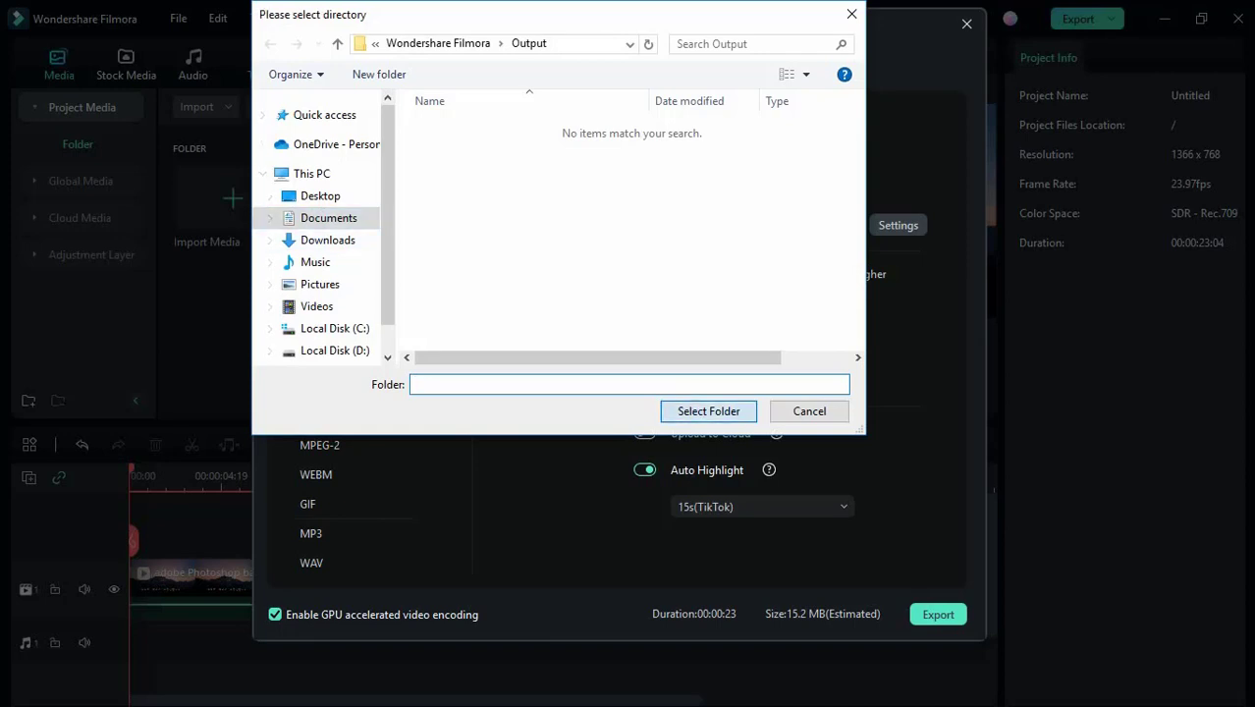
click(709, 411)
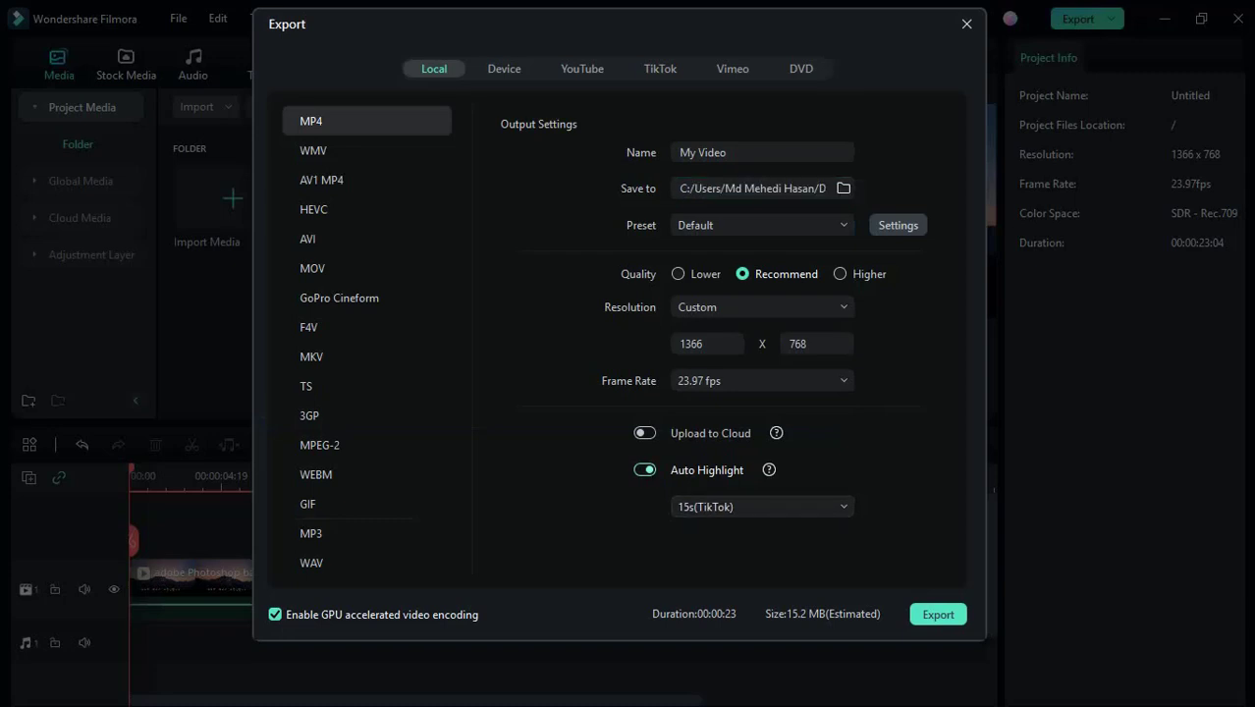
click(644, 470)
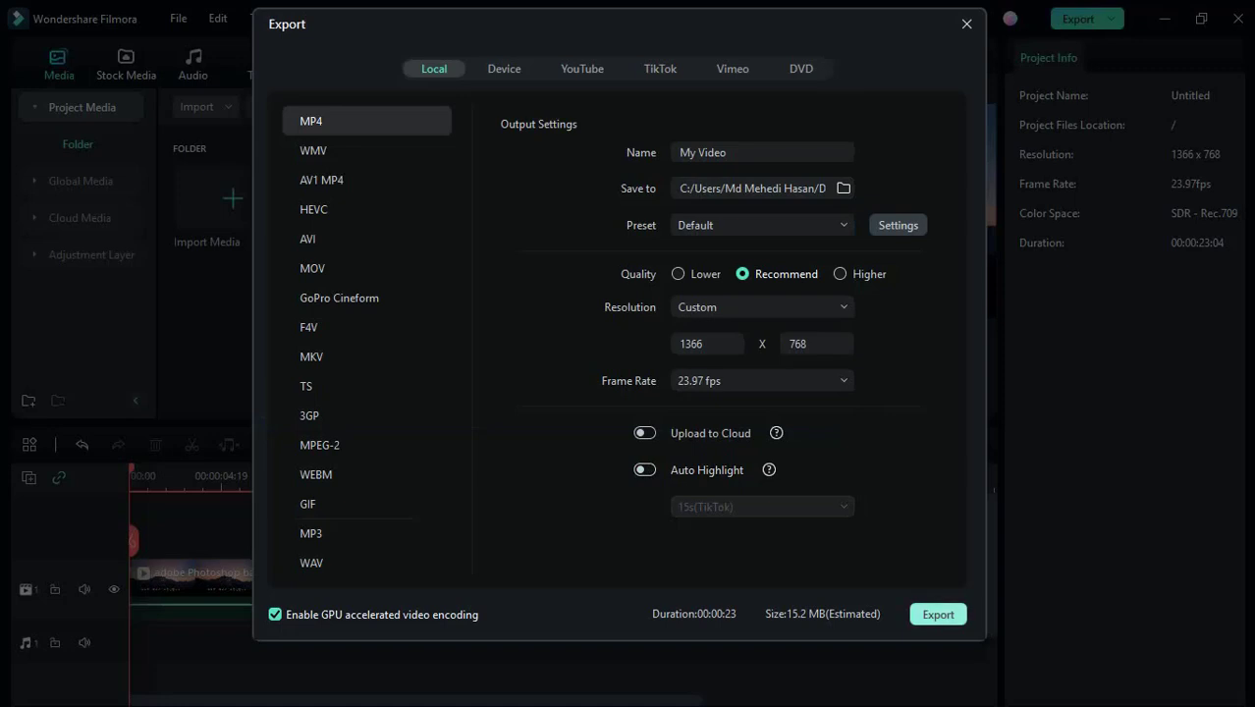
Export the video as My Video.mp4 and play it from the Output folder.
click(937, 614)
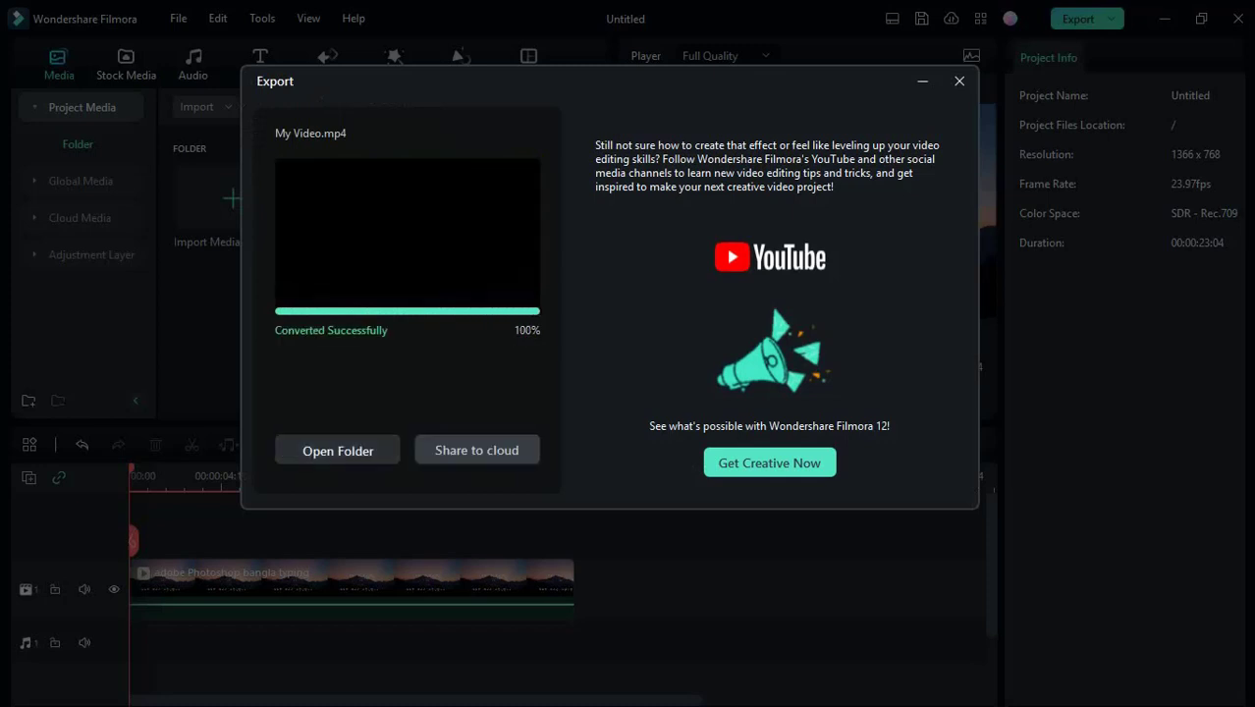
click(337, 450)
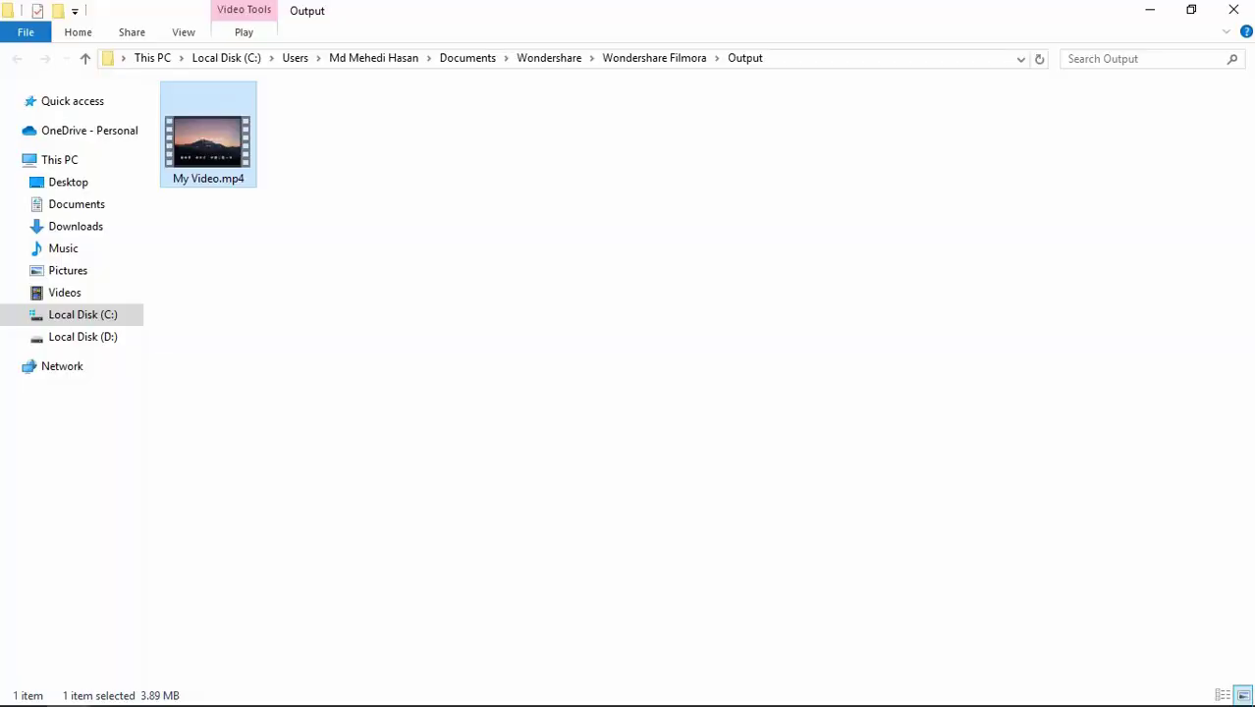
key(Return)
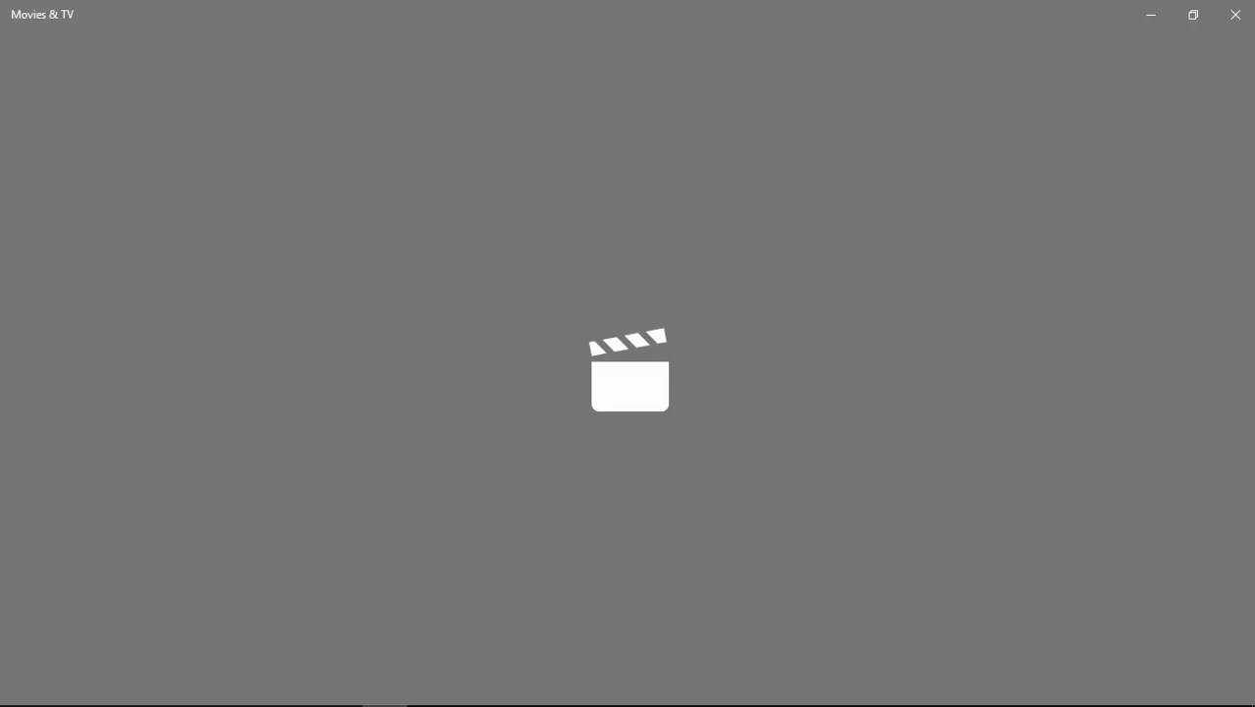